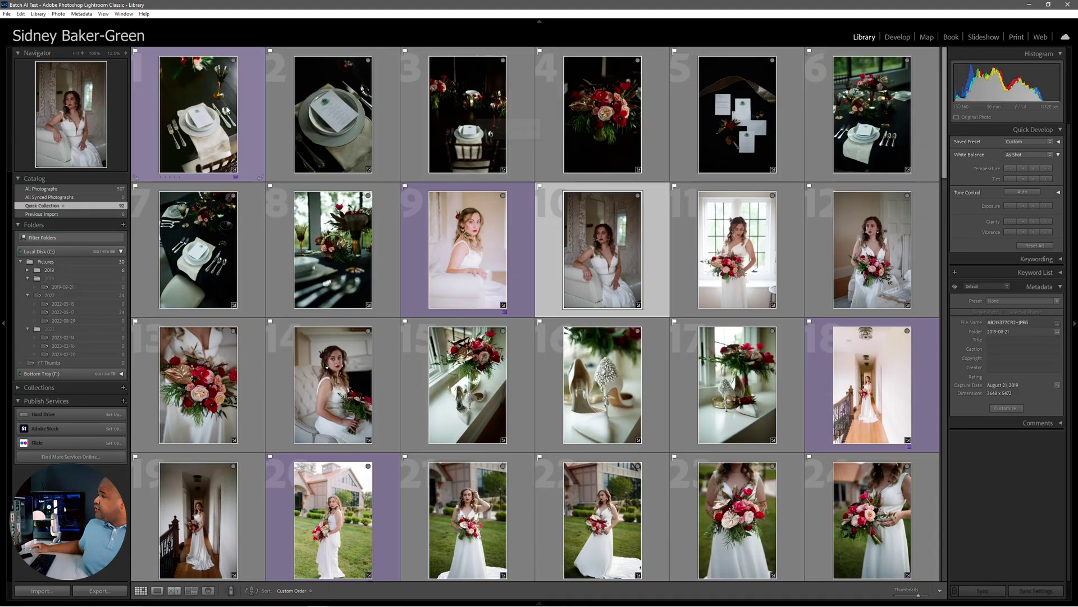
# Step: Scroll the grid and view photo 2's Set Color Label options
pyautogui.scroll(-4, 470, 285)
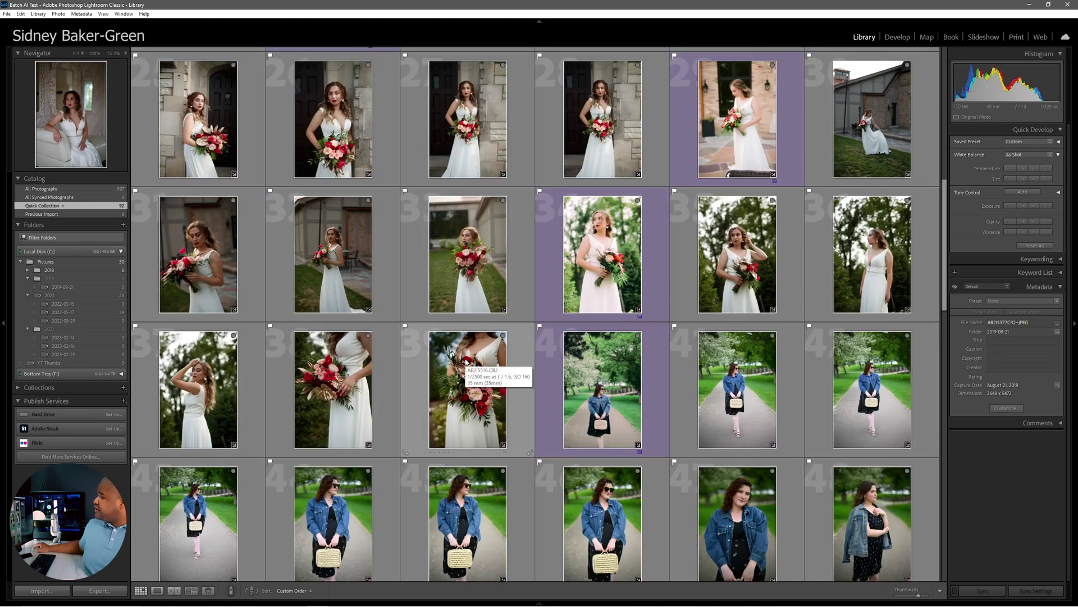
pyautogui.scroll(-1, 561, 371)
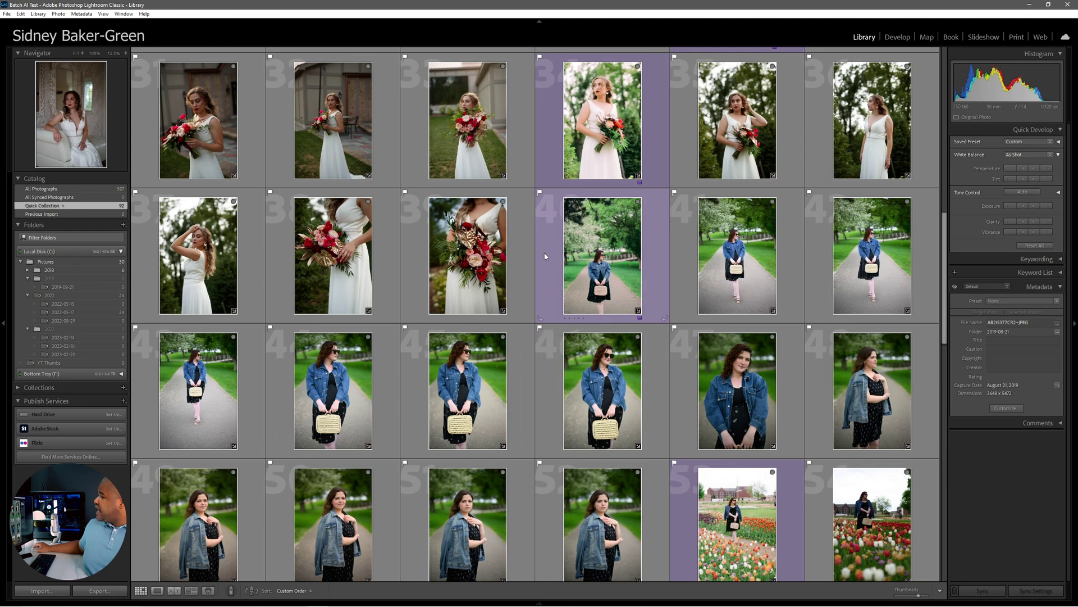
pyautogui.scroll(-3, 628, 389)
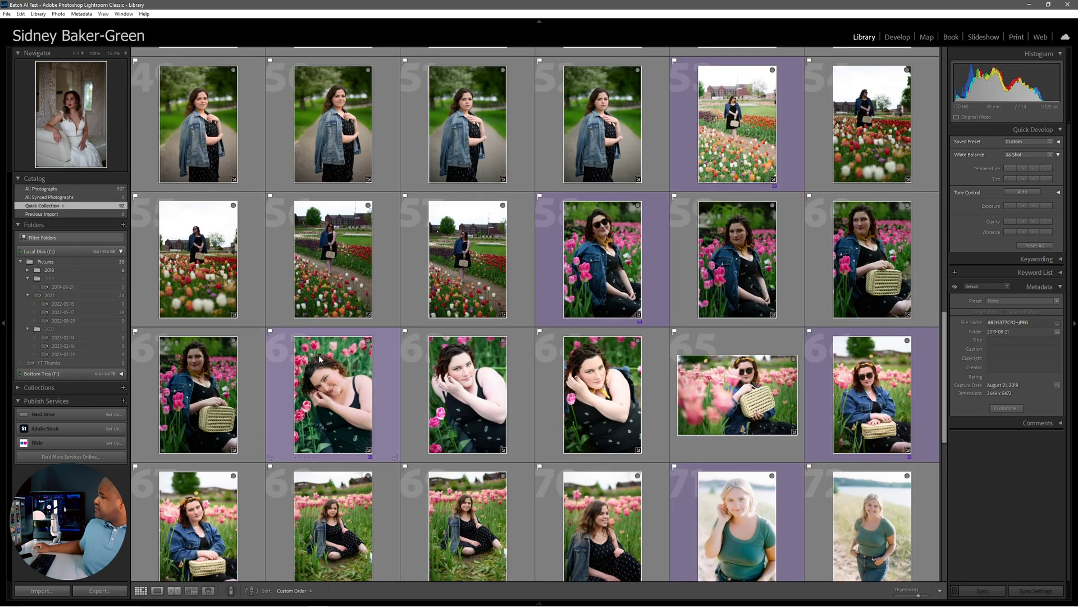
pyautogui.scroll(-1, 465, 360)
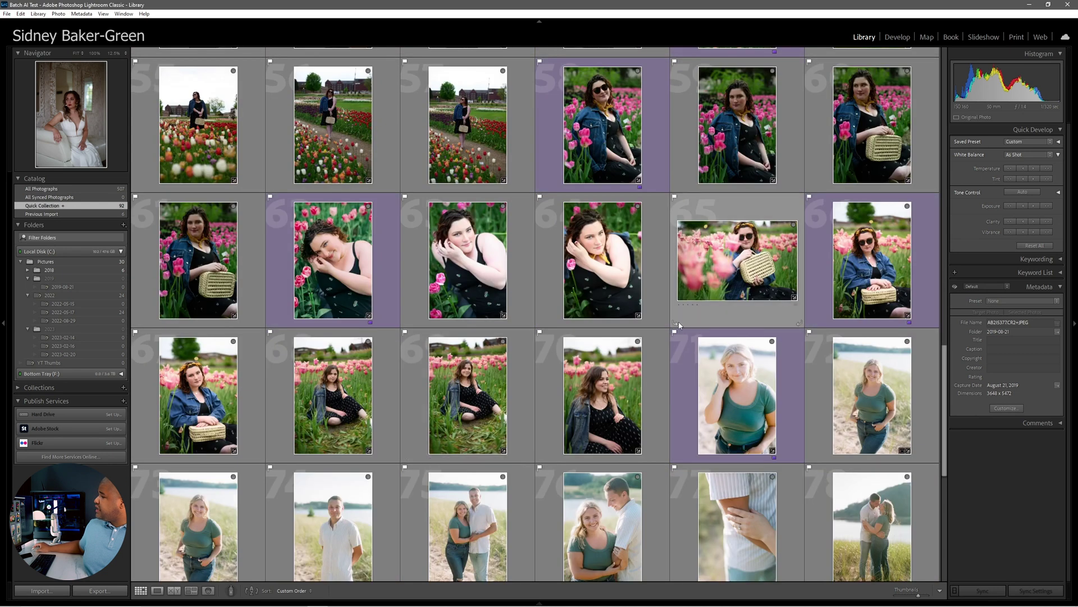
pyautogui.scroll(-1, 683, 325)
pyautogui.scroll(-1, 682, 325)
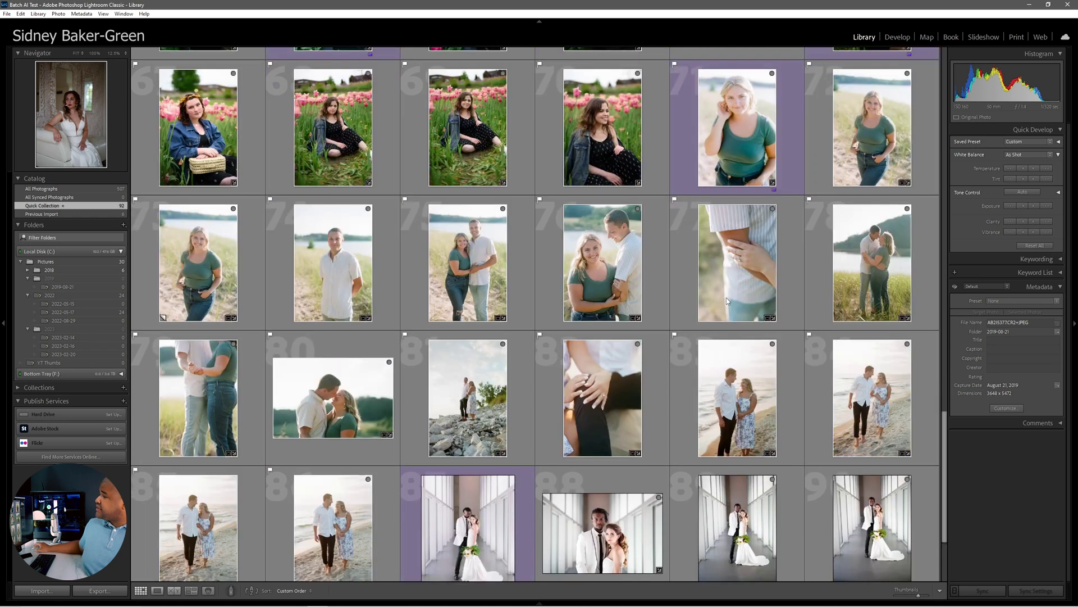
pyautogui.scroll(11, 726, 301)
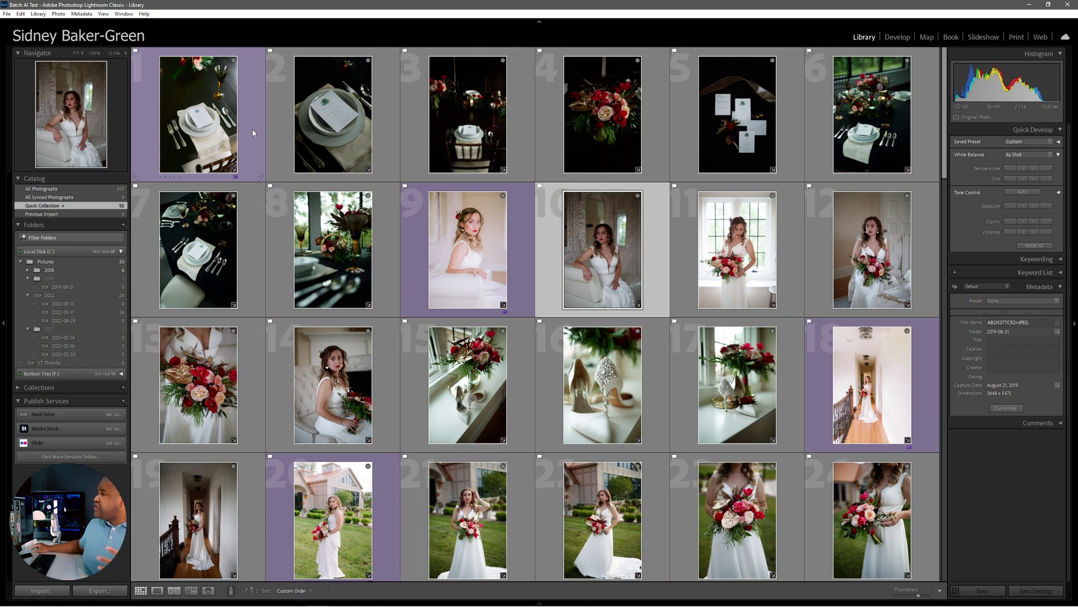
pyautogui.rightClick(289, 147)
pyautogui.moveTo(348, 288)
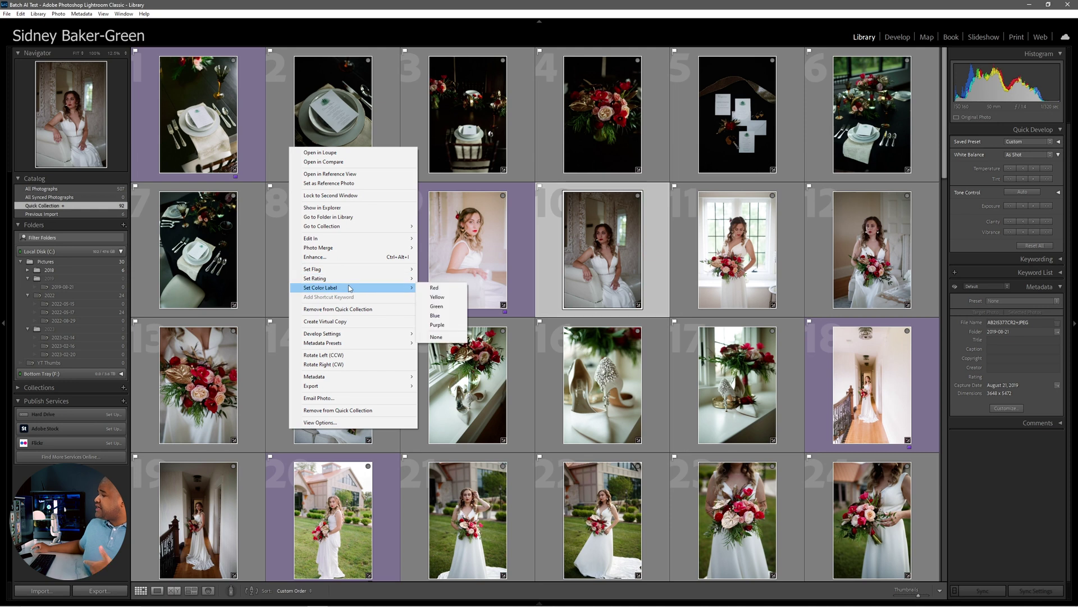
# Step: Dismiss the label menu without labeling and open place-setting photo 1 (AB2I5290.CR2) in Develop
pyautogui.click(552, 193)
pyautogui.click(229, 96)
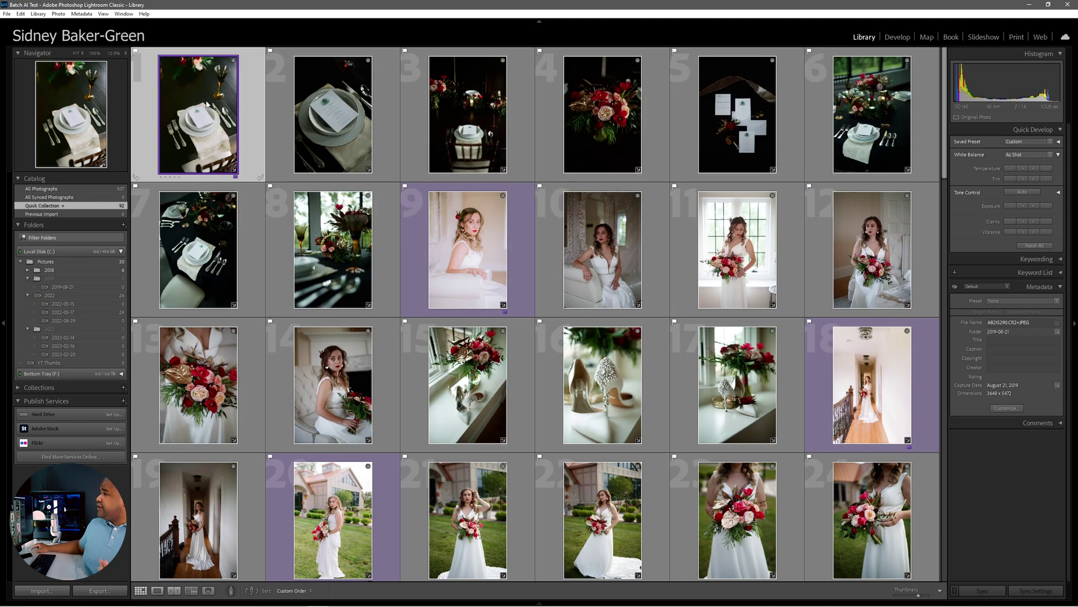
pyautogui.click(897, 37)
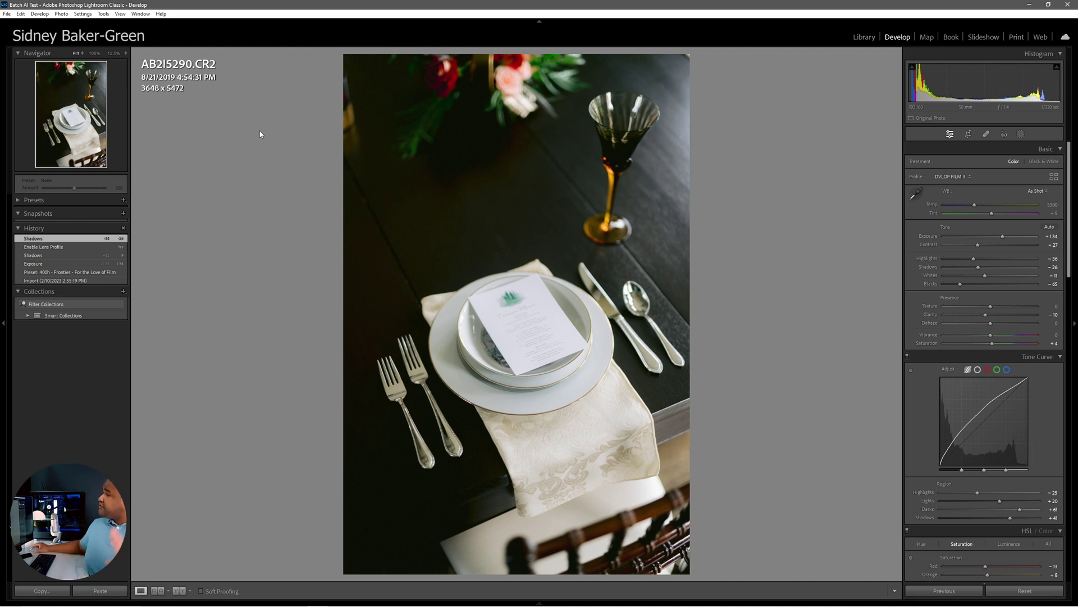
# Step: Return to the Library grid after reviewing photo 1's sliders and History
pyautogui.click(863, 38)
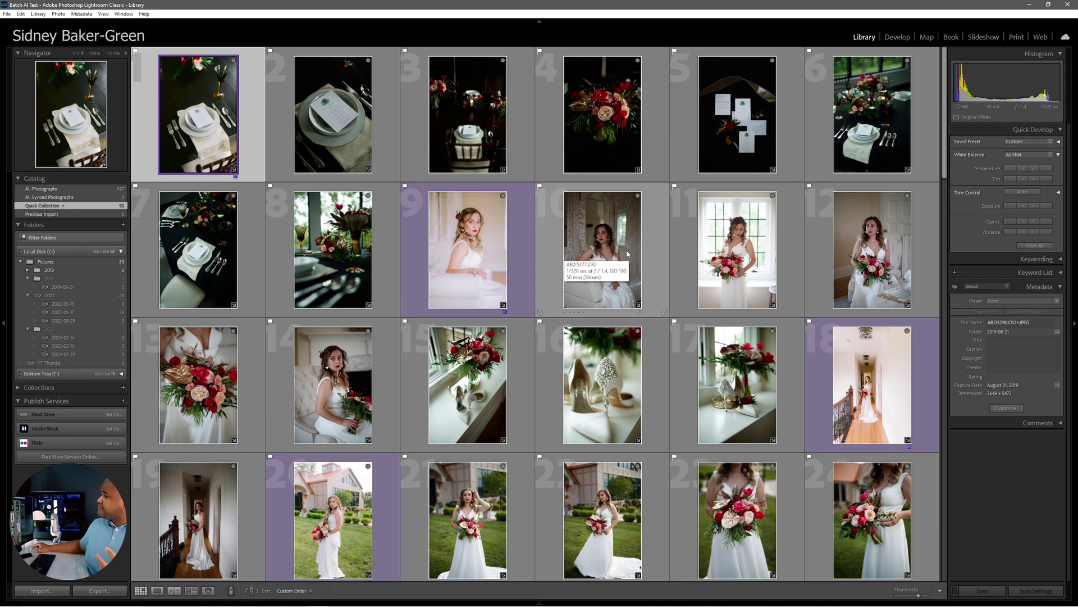
# Step: Click through photos 10 and 11, then select every photo in the Quick Collection
pyautogui.click(606, 261)
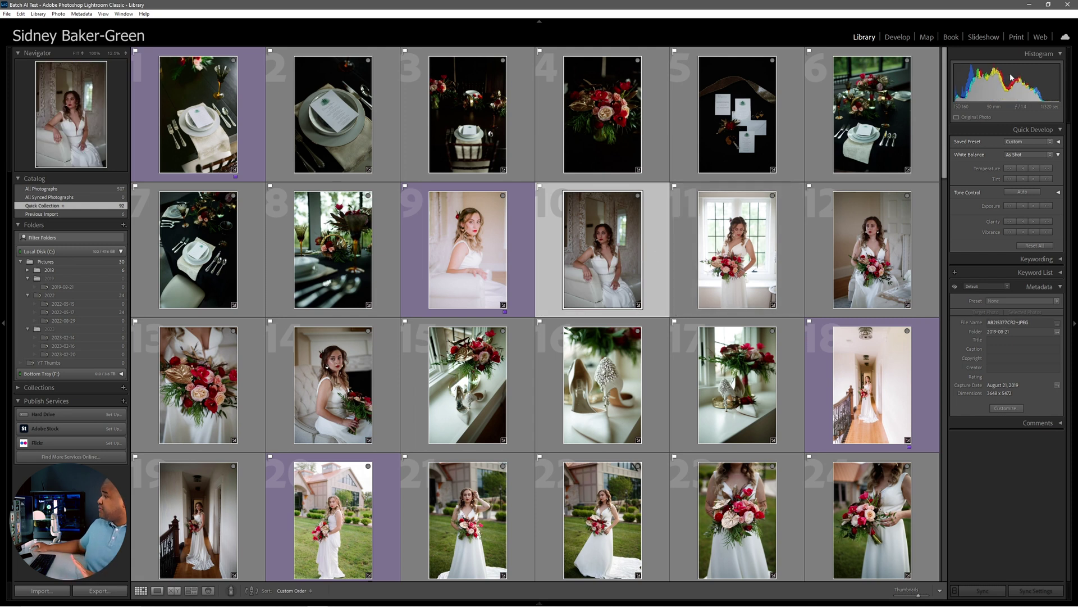
pyautogui.click(793, 235)
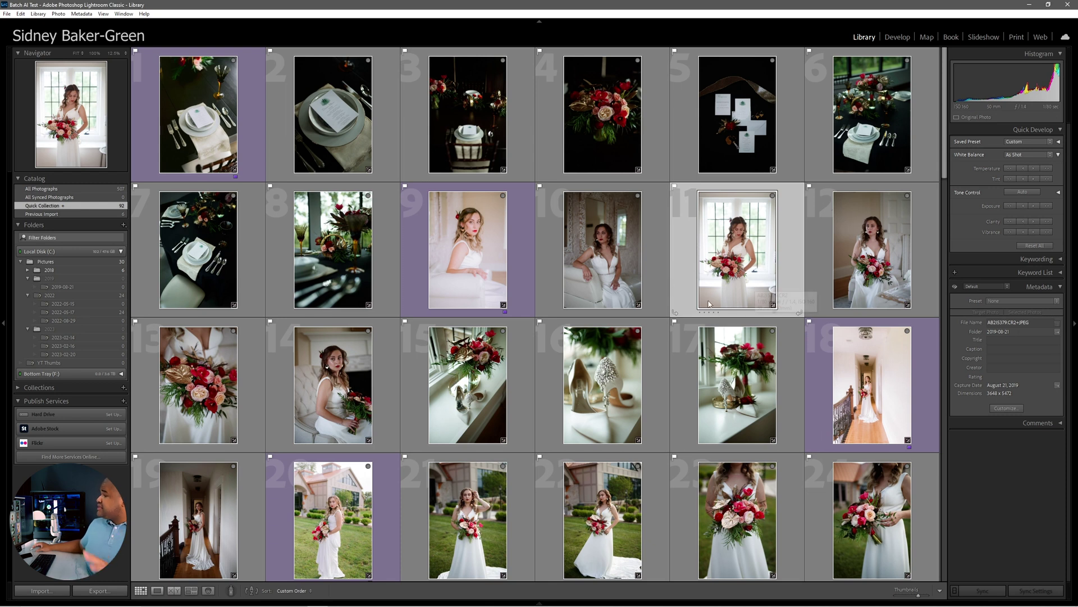
pyautogui.scroll(-10, 671, 328)
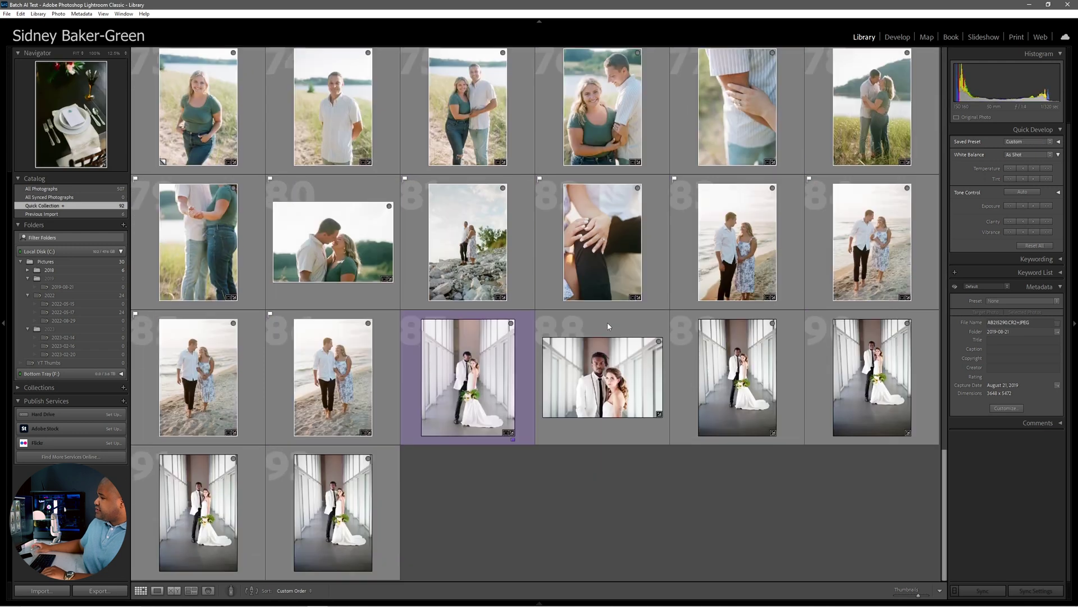
pyautogui.hotkey('ctrl', 'a')
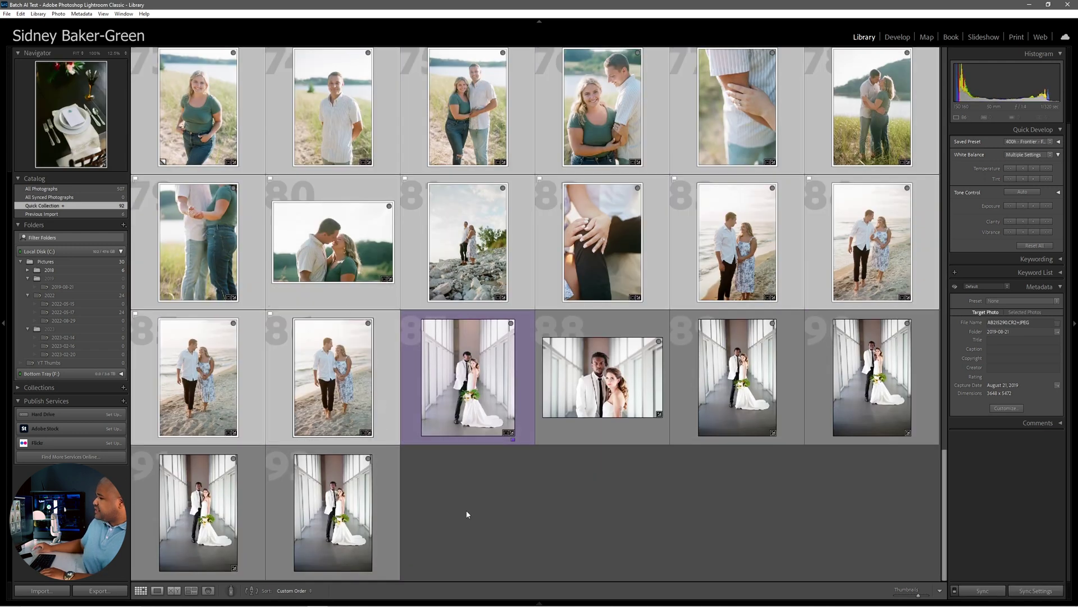
pyautogui.scroll(15, 467, 510)
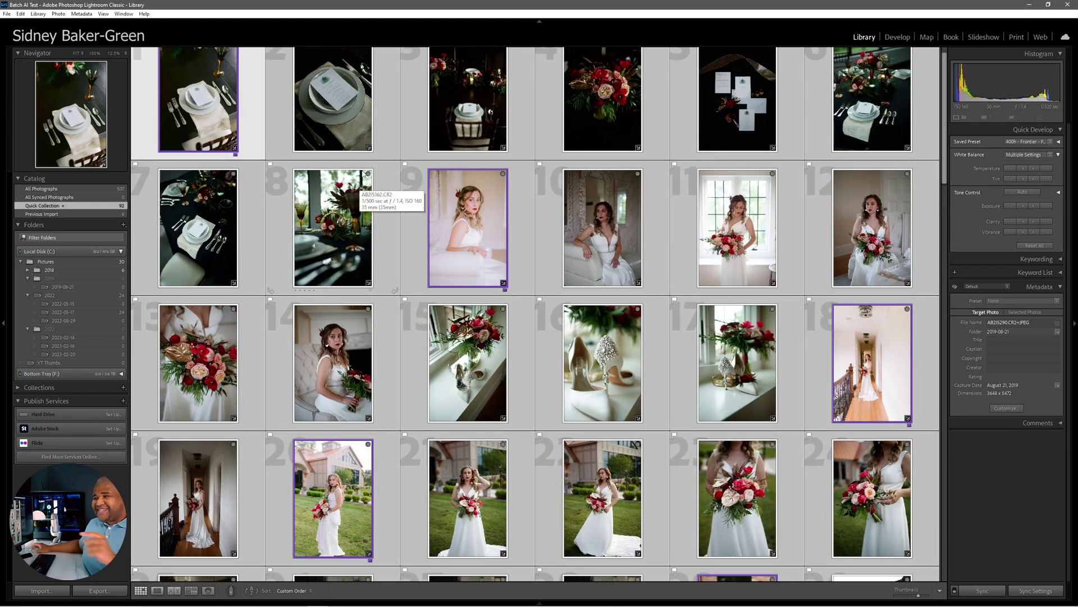
pyautogui.scroll(1, 360, 179)
pyautogui.click(7, 13)
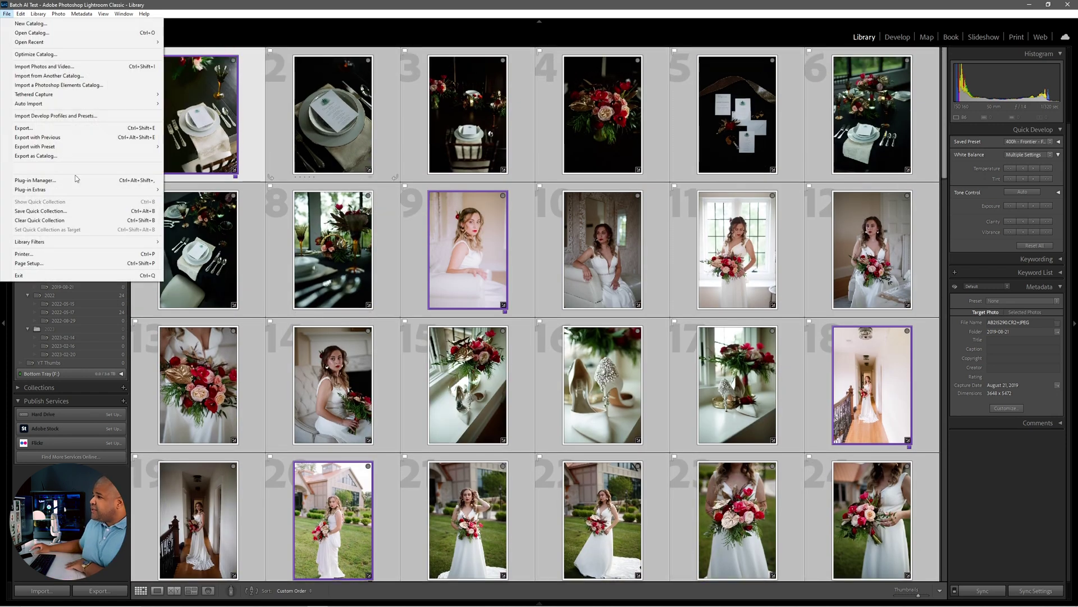
# Step: Launch batch.ai, keep Color Label (Purple) as the anchor marker, and start the run
pyautogui.moveTo(77, 191)
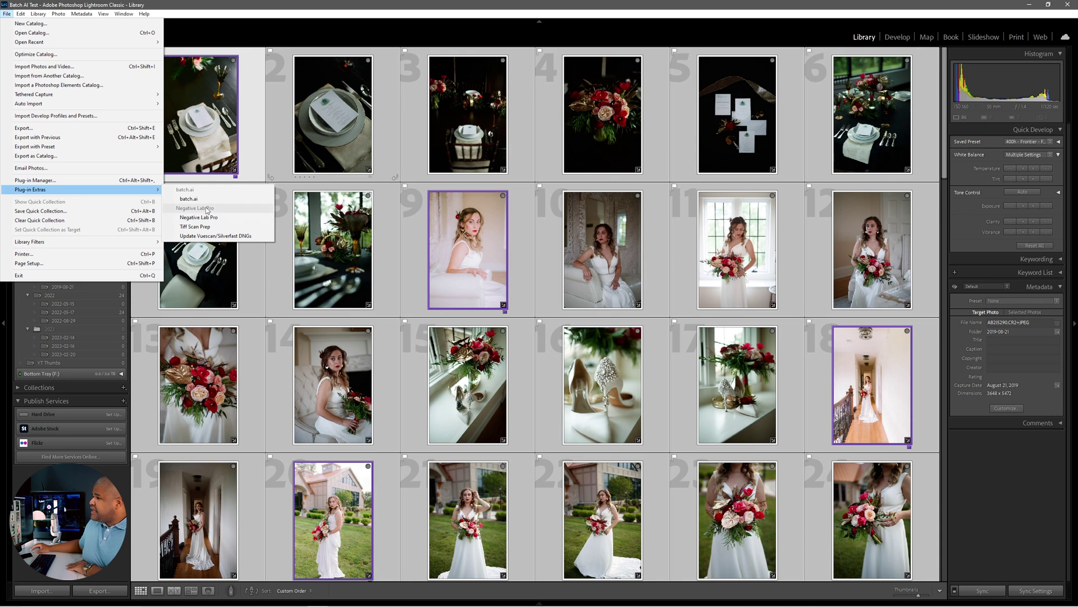
pyautogui.click(207, 200)
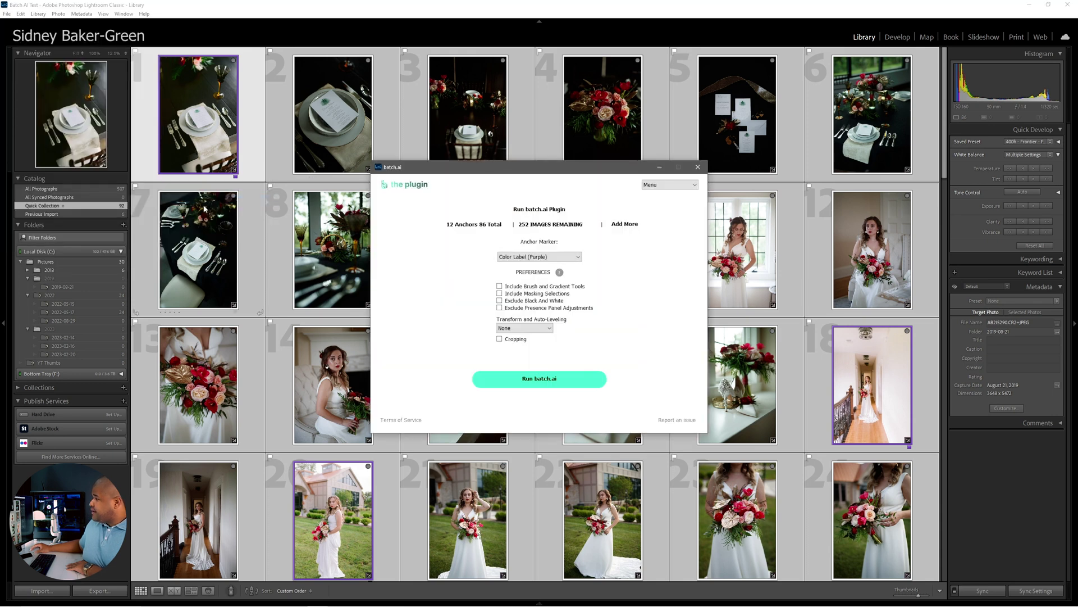
pyautogui.click(564, 257)
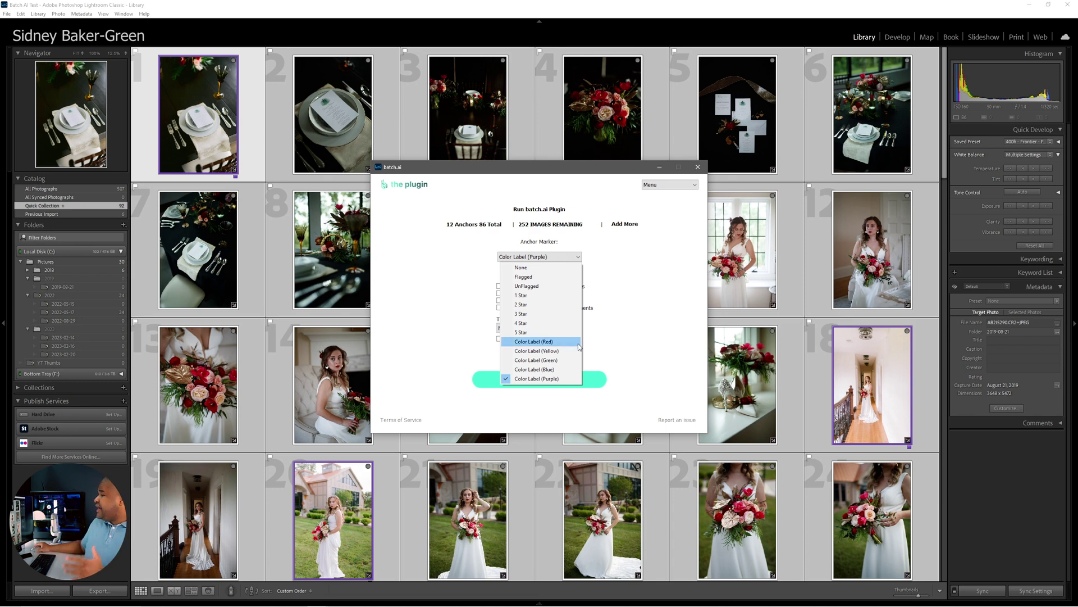
pyautogui.click(563, 379)
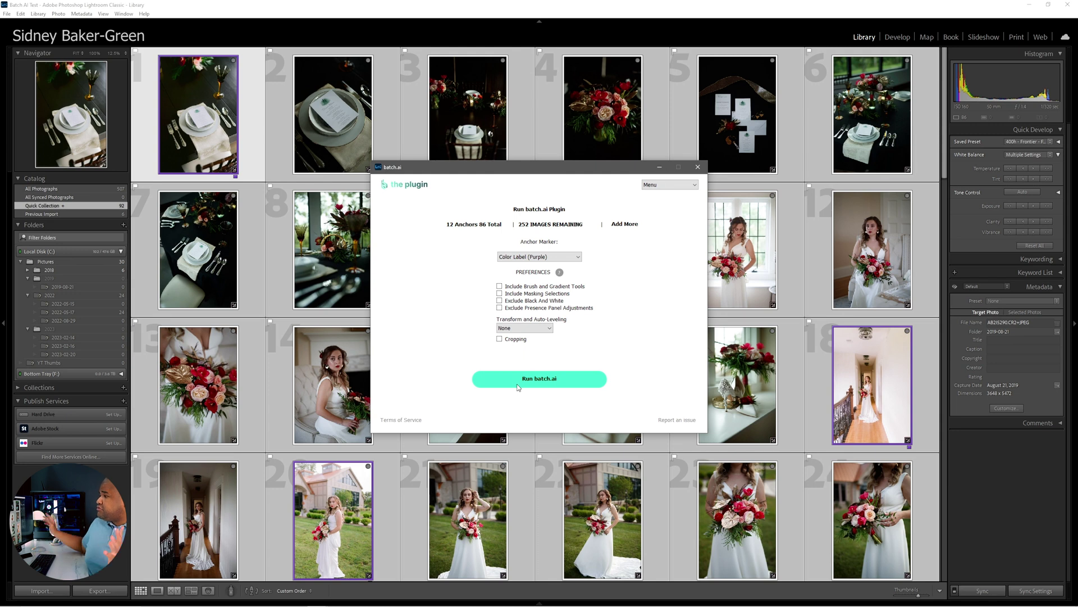
pyautogui.click(536, 377)
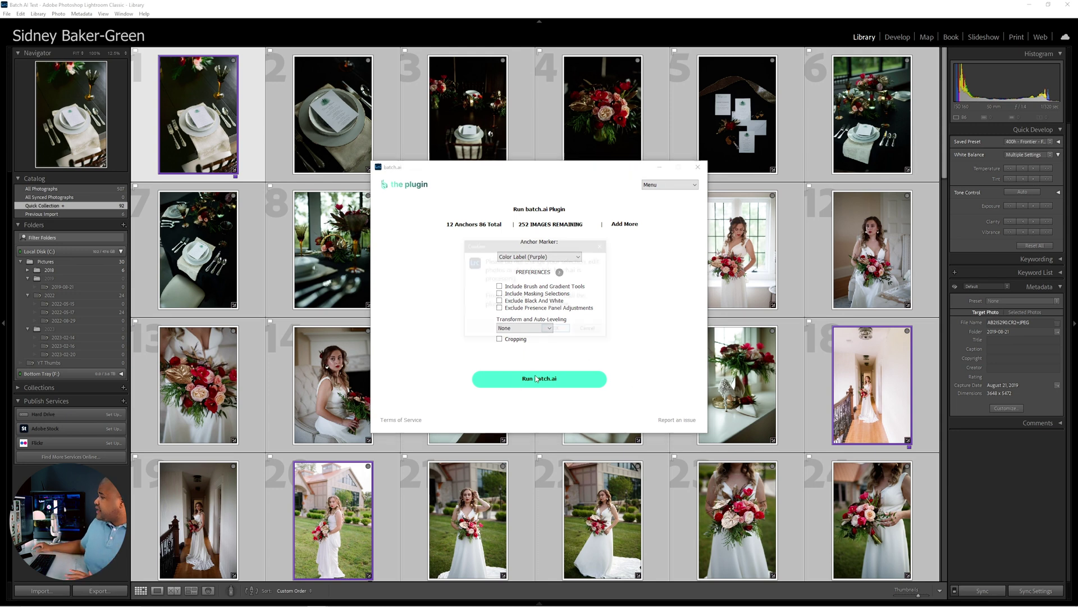
# Step: Confirm the batch edit and return to Lightroom once 74 images are processed
pyautogui.click(548, 329)
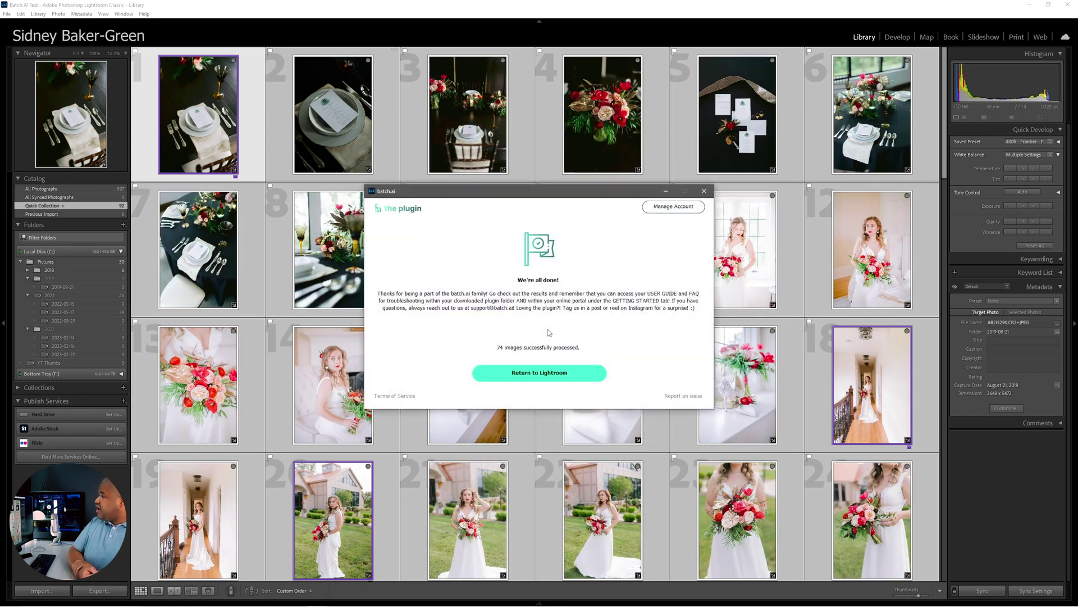
pyautogui.click(537, 379)
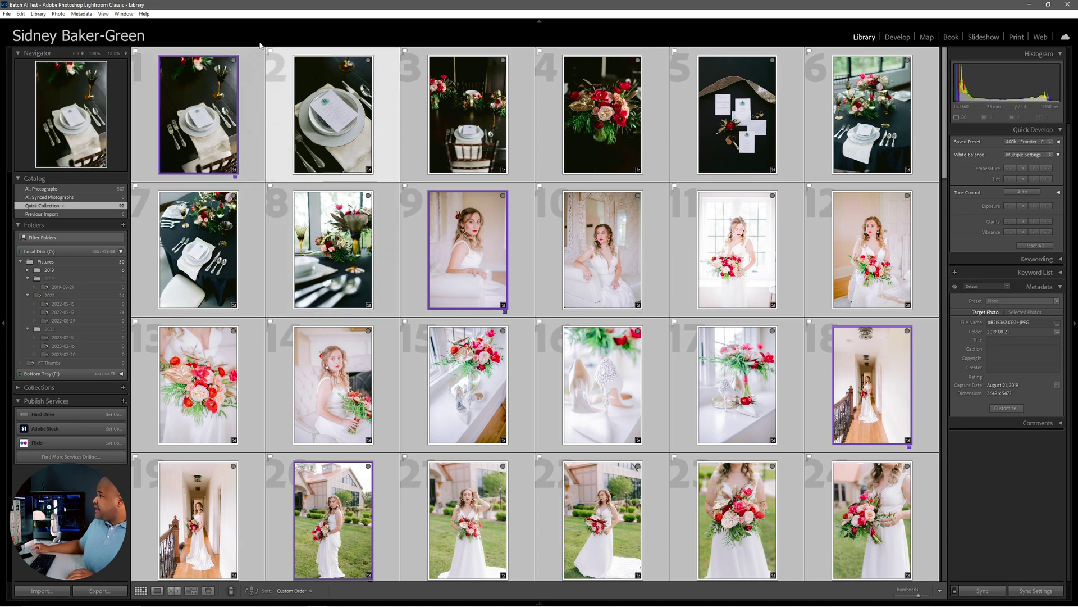
# Step: Compare photo 2 before/after, then raise AB2I5297.CR2's Shadows to +15 and return to Grid
pyautogui.press('d')
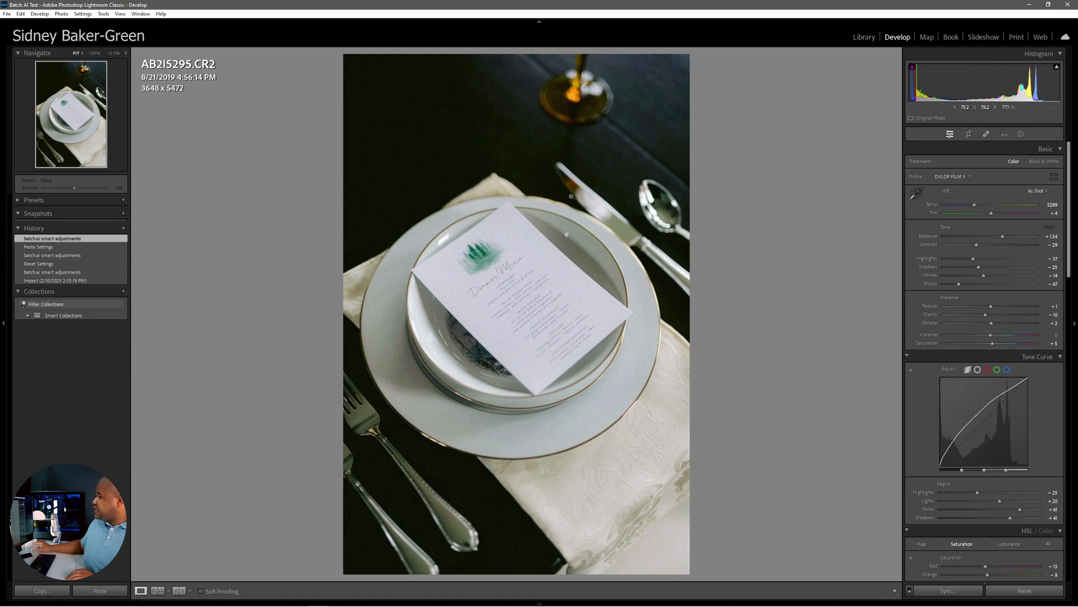
pyautogui.press('\\')
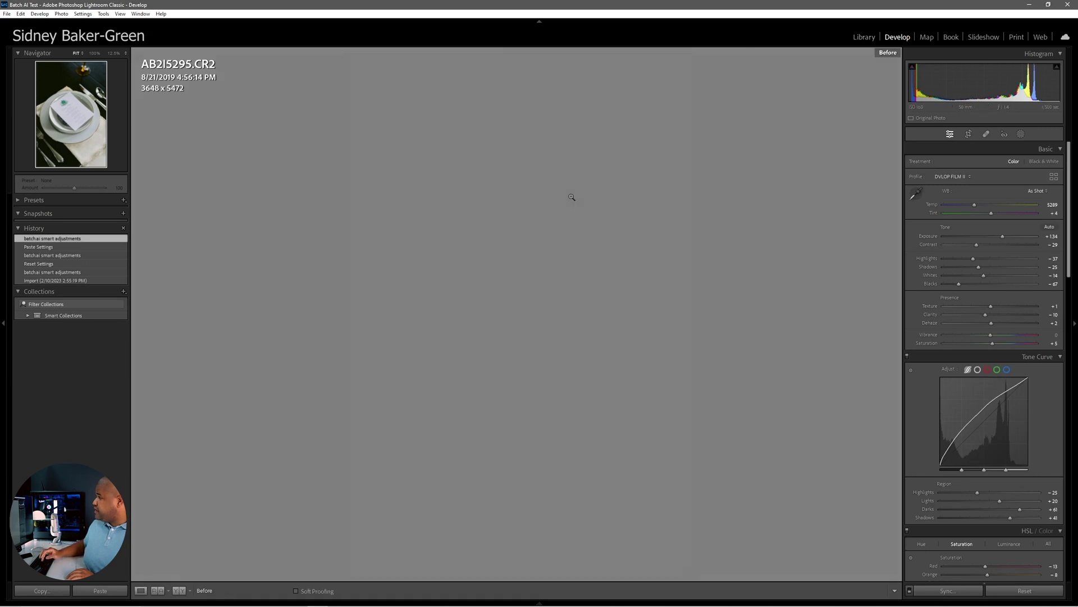
pyautogui.press('\\')
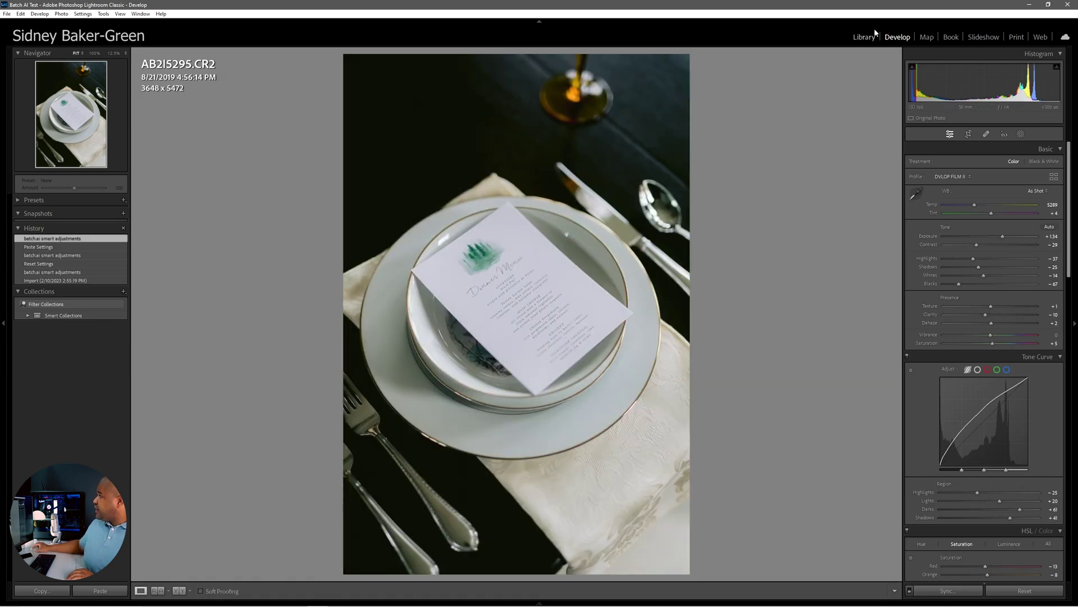
pyautogui.press('Right')
pyautogui.press('Right')
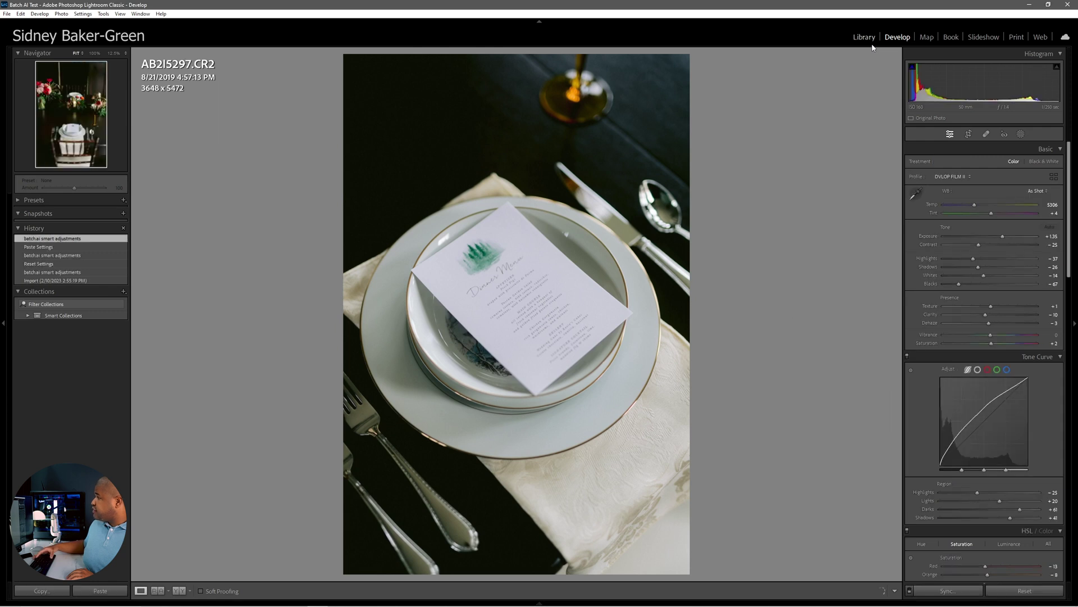
pyautogui.moveTo(955, 84); pyautogui.dragTo(988, 84)
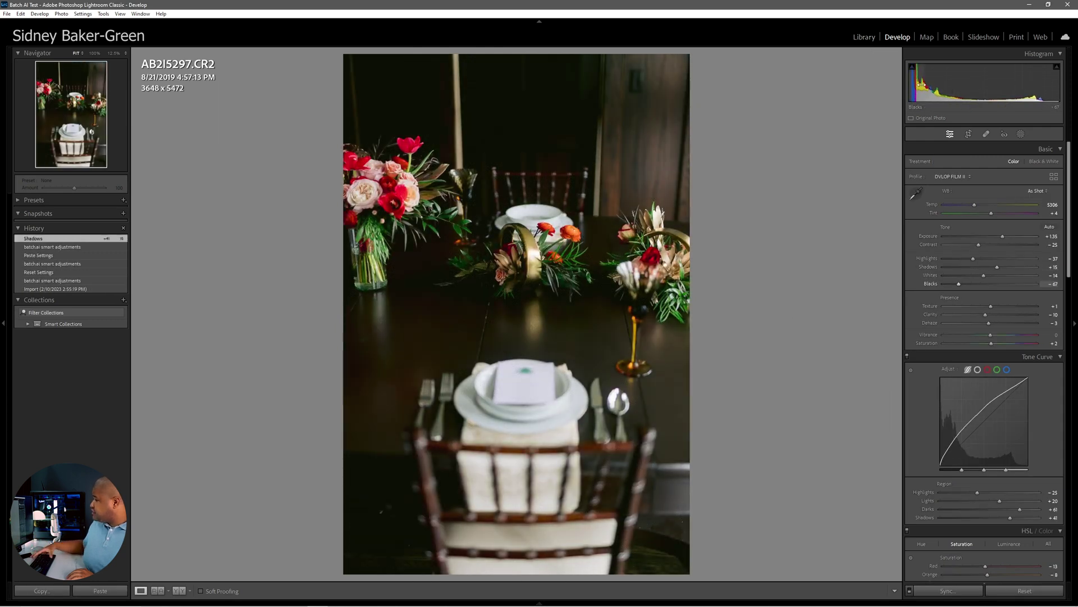
pyautogui.press('g')
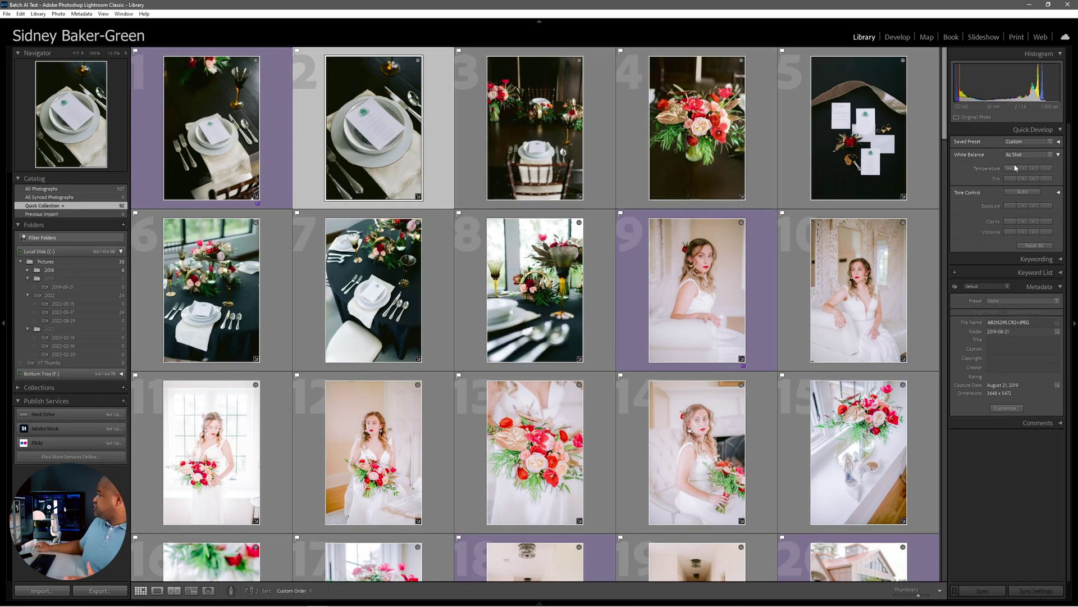
# Step: Warm photo 2's temperature slightly, then open seated bride photo 9 (AB2I5377.CR2) in Develop
pyautogui.click(1038, 170)
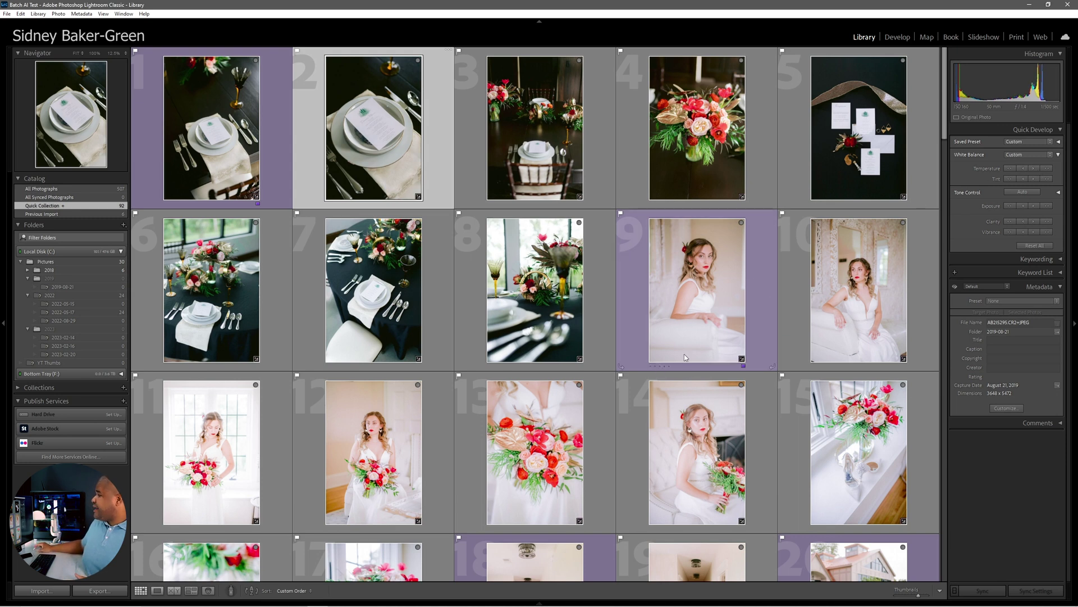
pyautogui.scroll(-2, 685, 354)
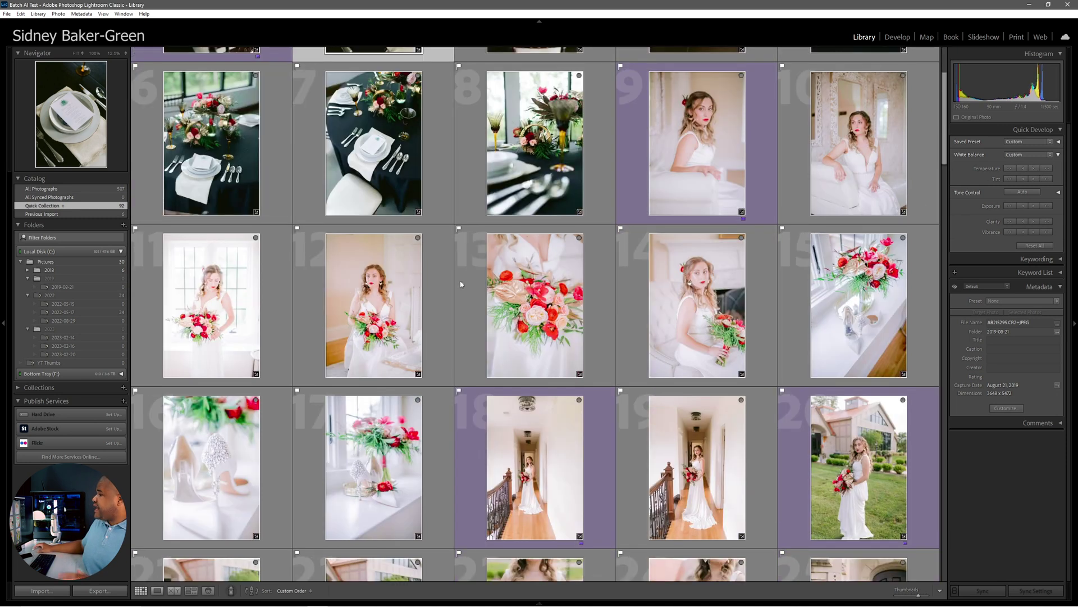
pyautogui.click(691, 157)
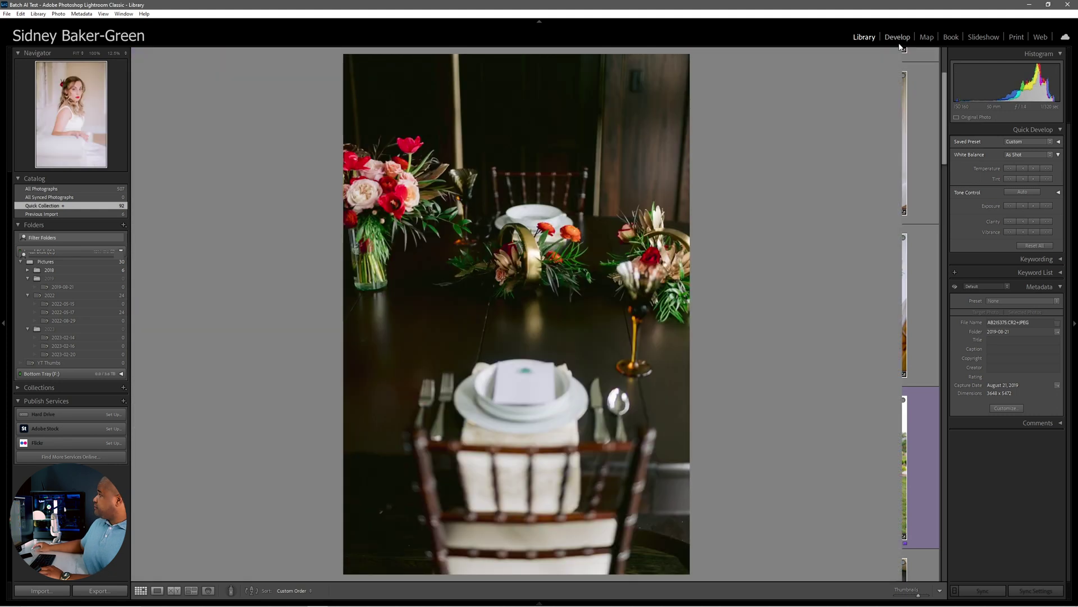
pyautogui.click(900, 44)
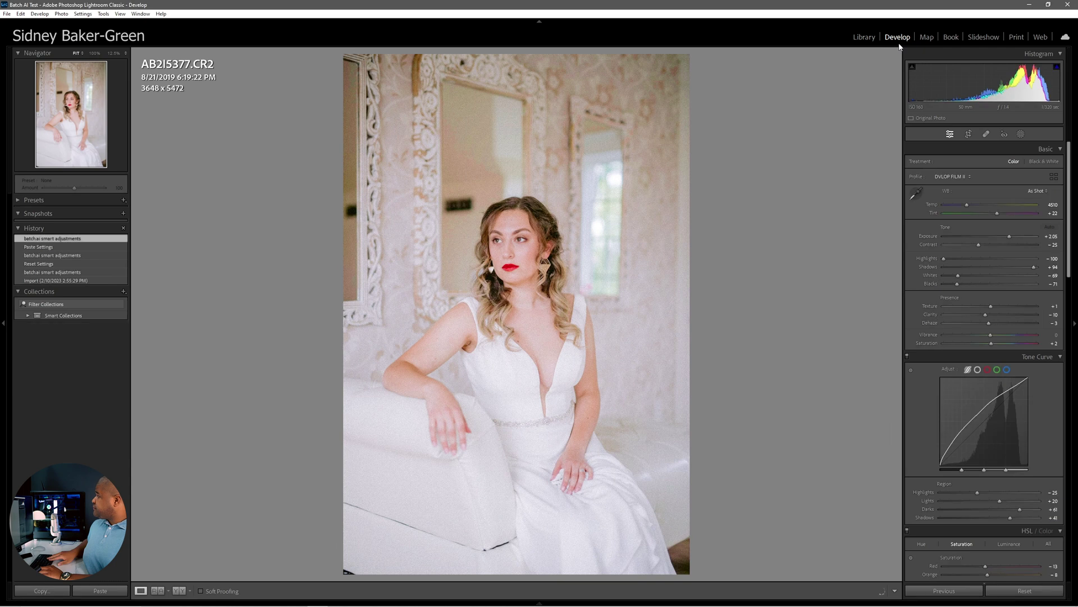
# Step: Flip between bride photos AB2I5375 and AB2I5377, then go back to the Library grid
pyautogui.press('Left')
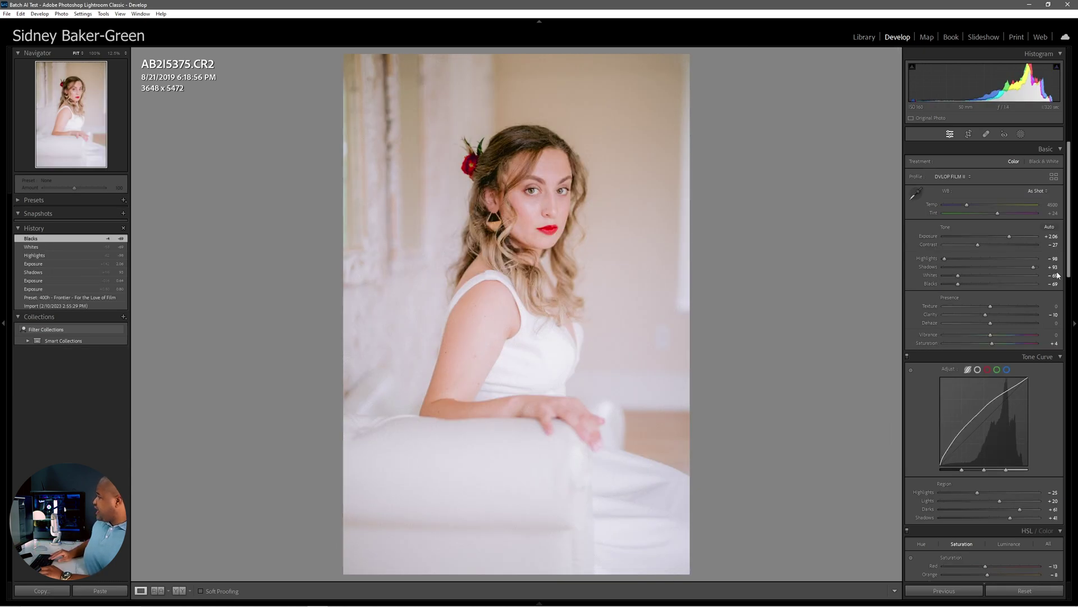
pyautogui.press('Right')
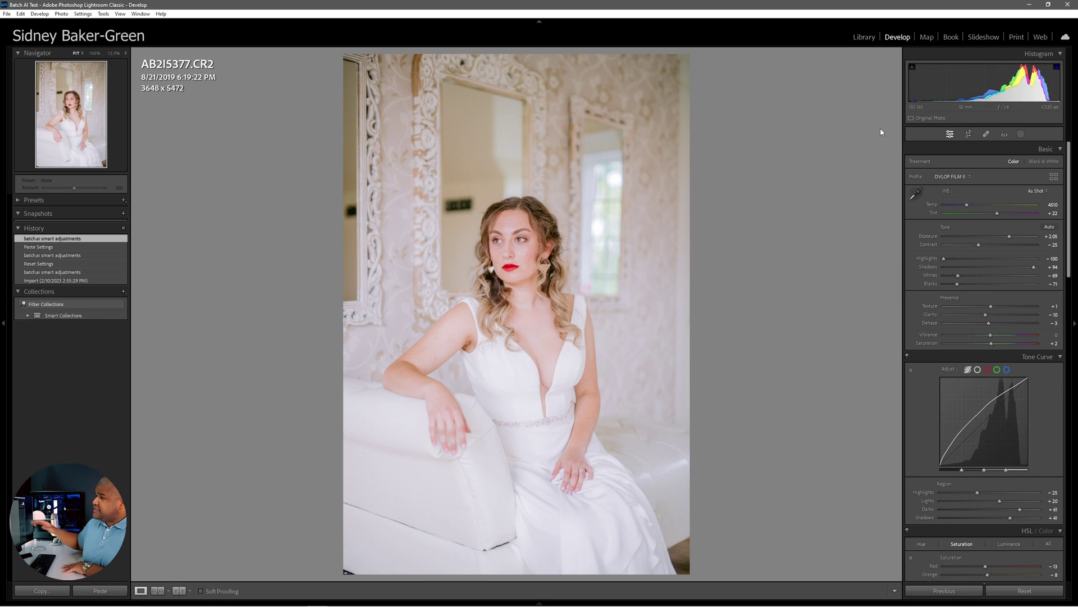
pyautogui.click(862, 37)
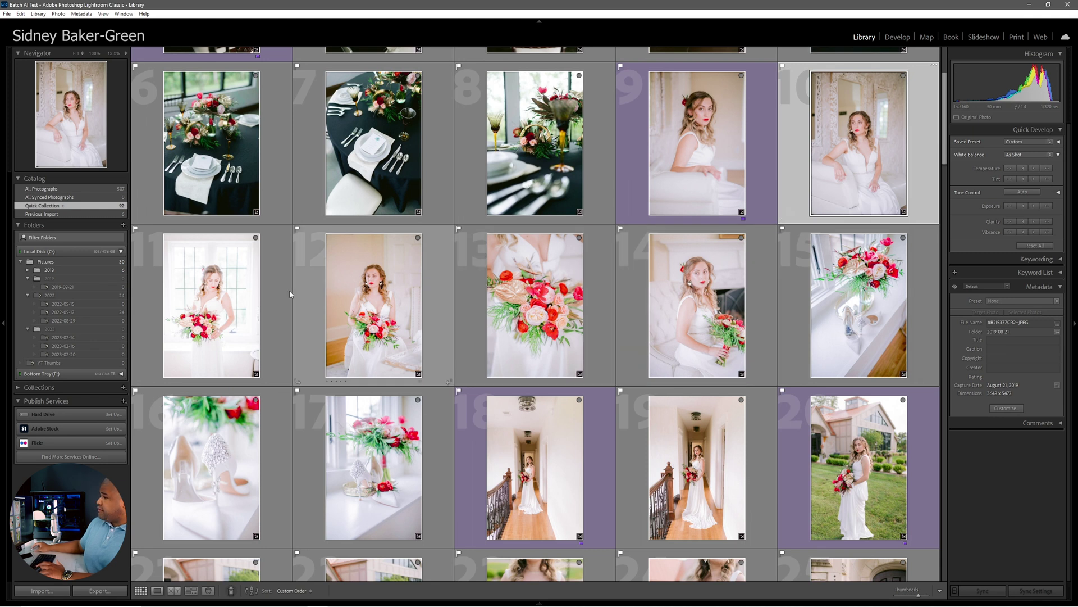
# Step: Select photos 11–17, try Make Cooler and undo it, then lower their exposure
pyautogui.click(747, 137)
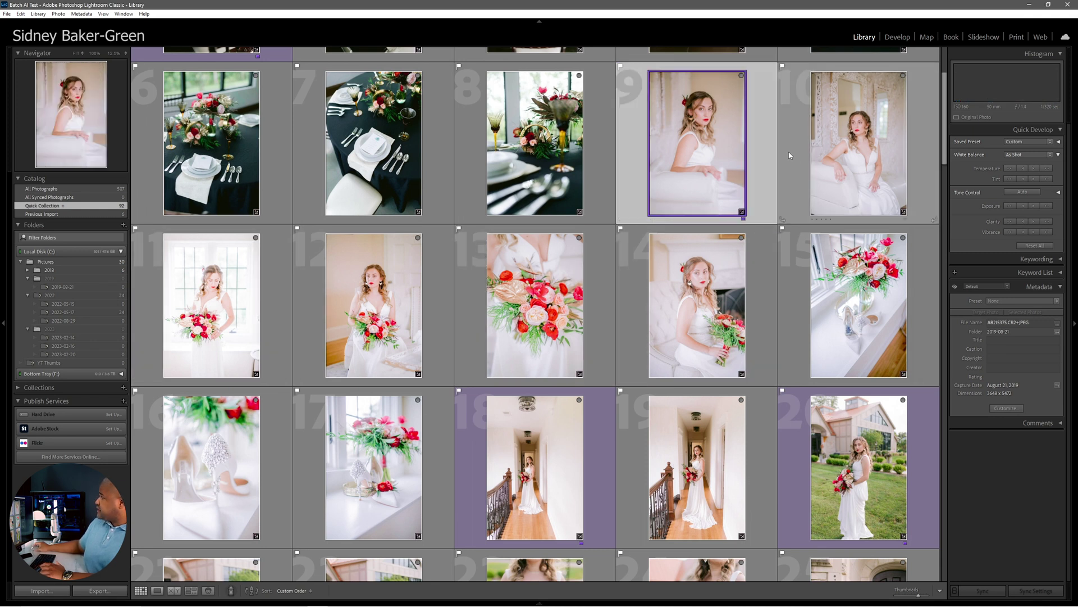
pyautogui.click(277, 279)
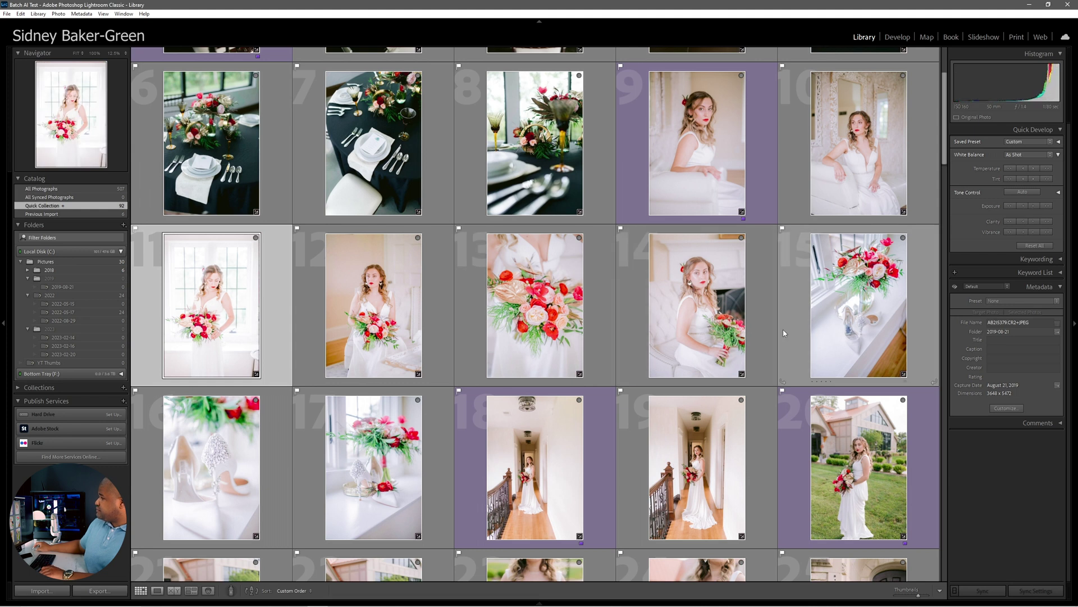
pyautogui.keyDown('shift'); pyautogui.click(435, 436); pyautogui.keyUp('shift')
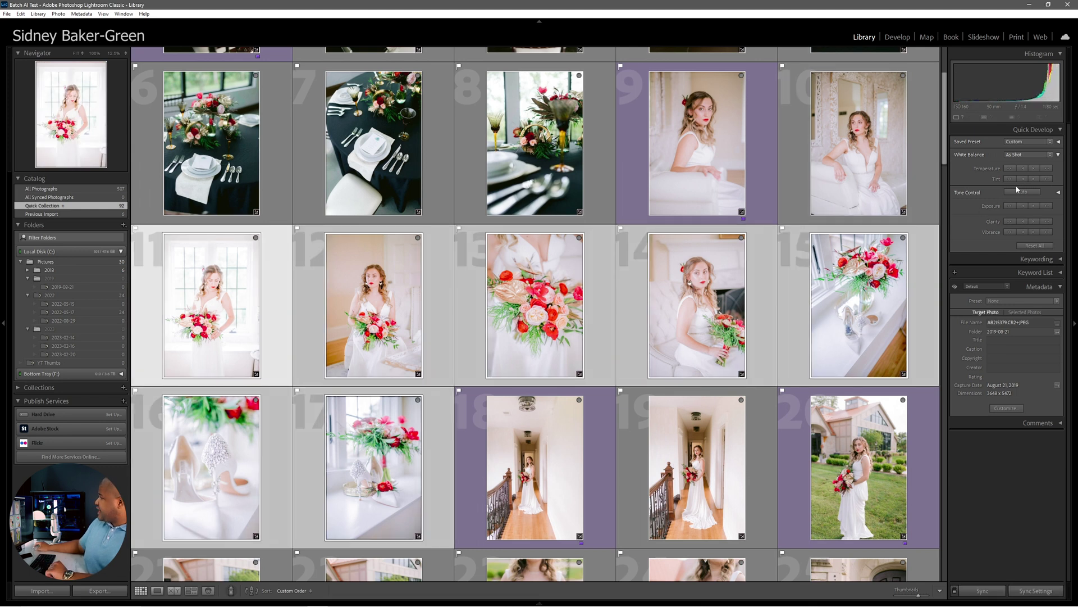
pyautogui.click(1011, 170)
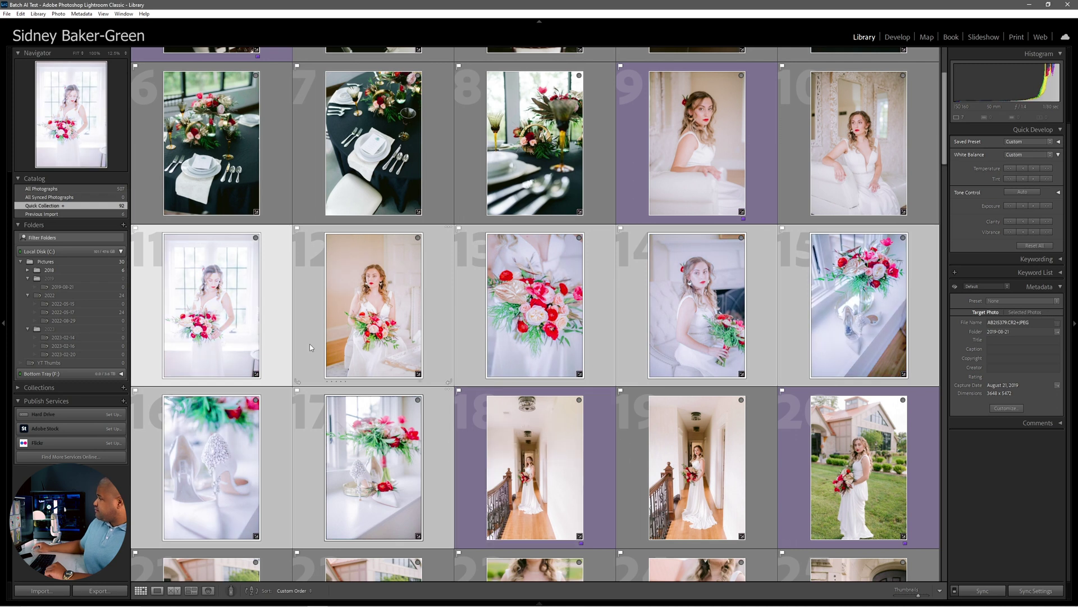
pyautogui.hotkey('ctrl', 'z')
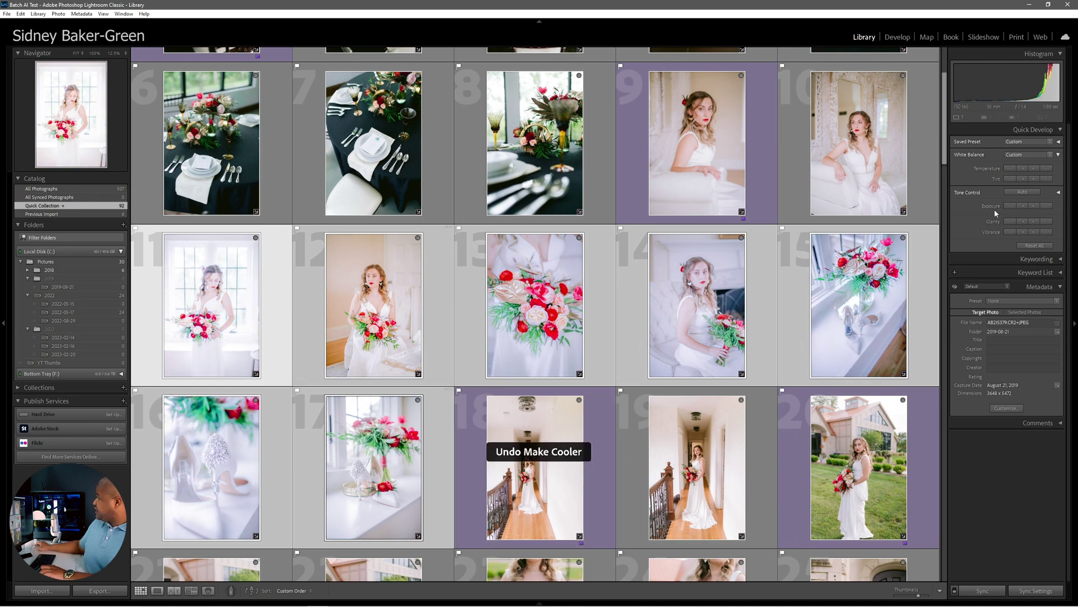
pyautogui.click(1009, 207)
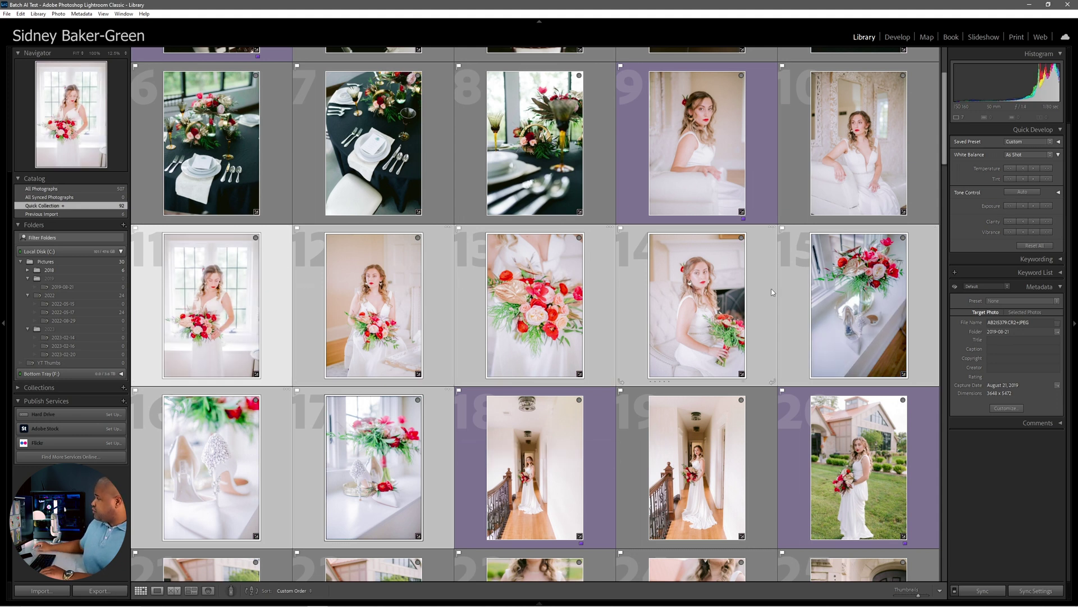
# Step: Check photo 14 in Develop, return to Library, and select photos 12 and 11
pyautogui.click(711, 292)
pyautogui.press('d')
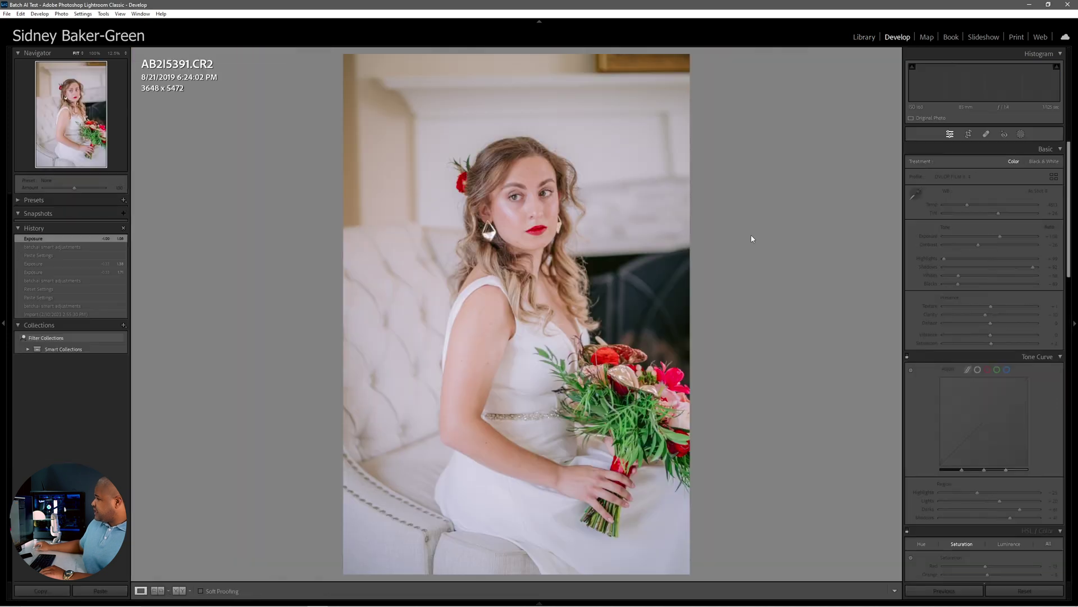
pyautogui.click(864, 36)
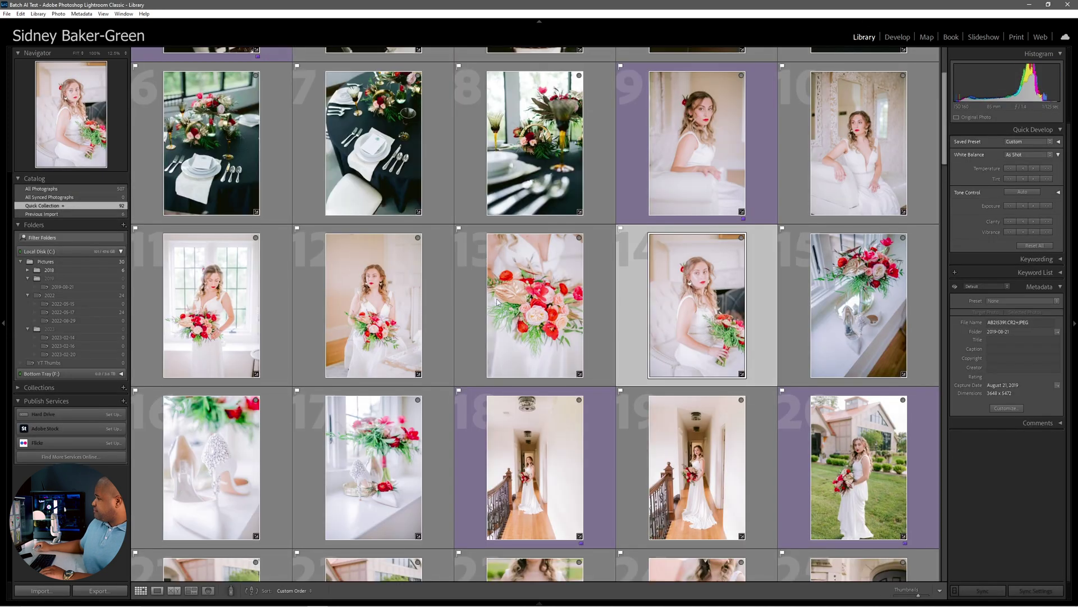
pyautogui.click(406, 308)
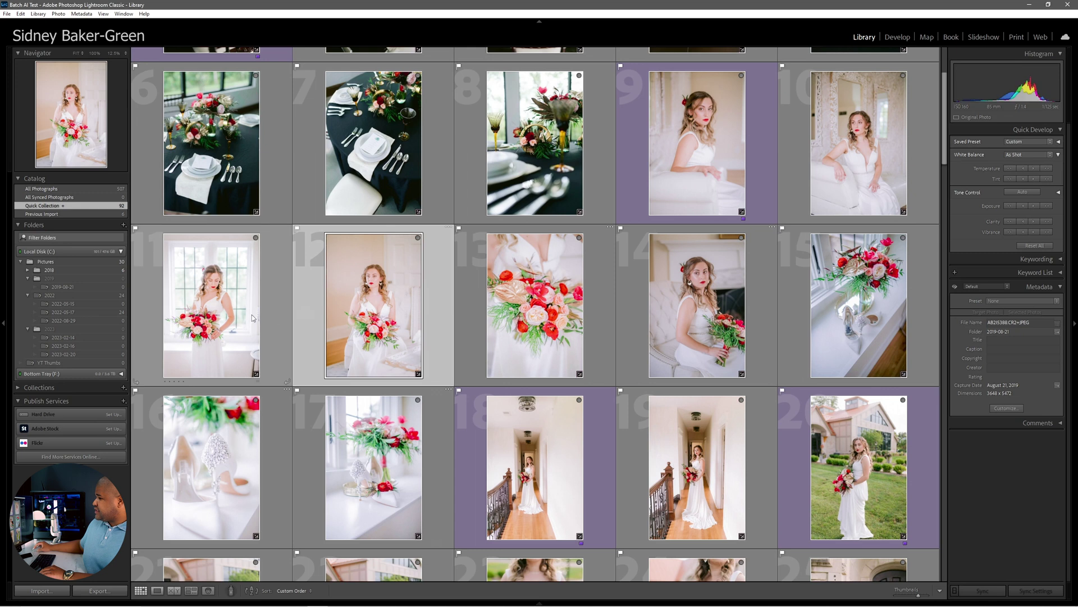
pyautogui.keyDown('ctrl'); pyautogui.click(252, 317); pyautogui.keyUp('ctrl')
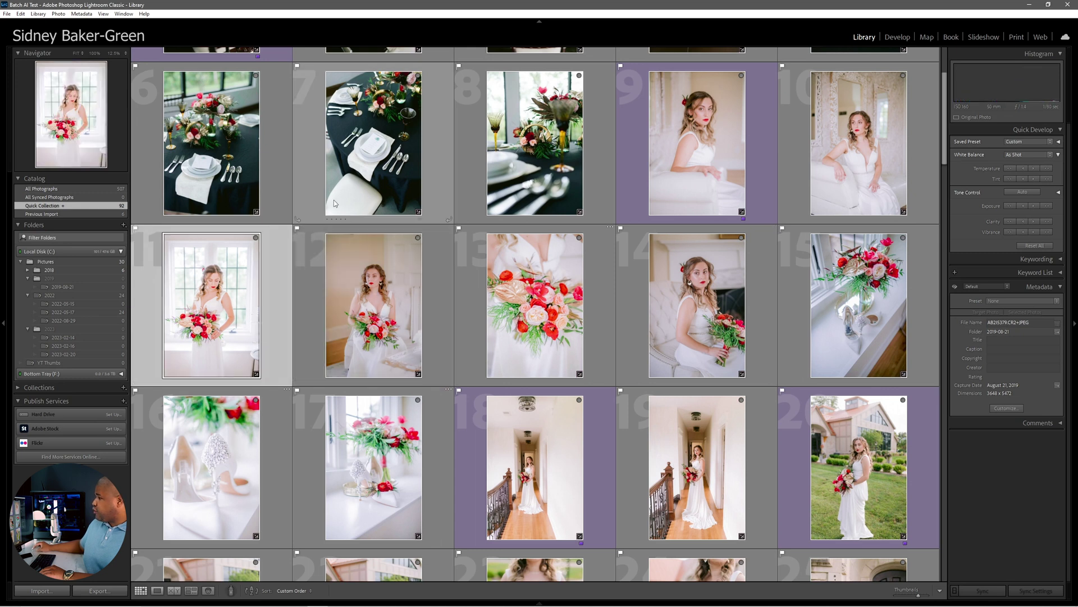
pyautogui.scroll(-5, 449, 166)
pyautogui.scroll(5, 458, 164)
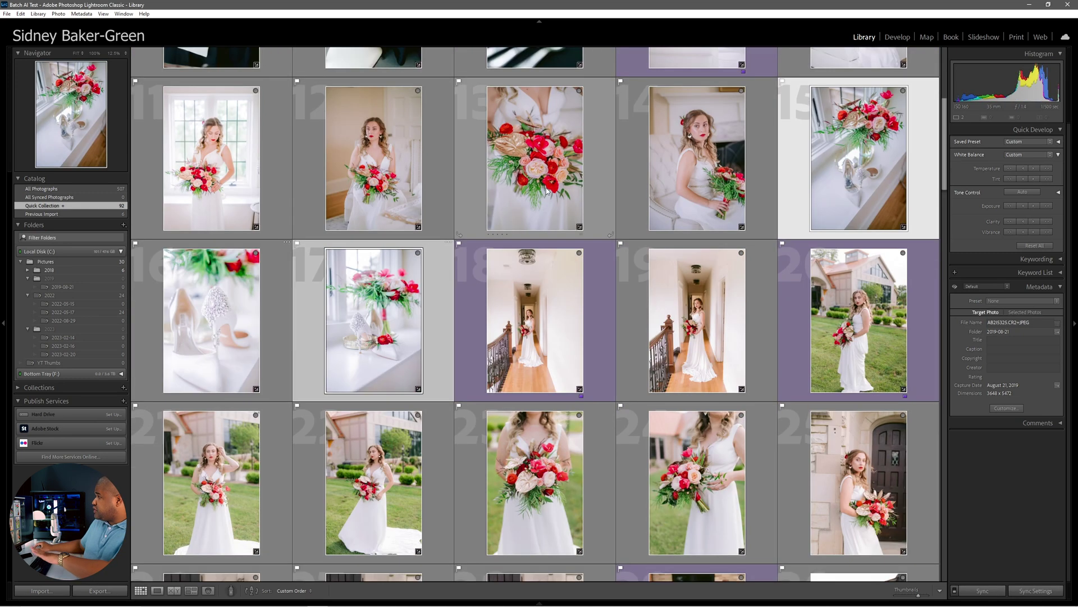
# Step: Scroll down and pick photo 47 among the denim jacket portraits
pyautogui.scroll(-2, 579, 198)
pyautogui.scroll(-2, 392, 225)
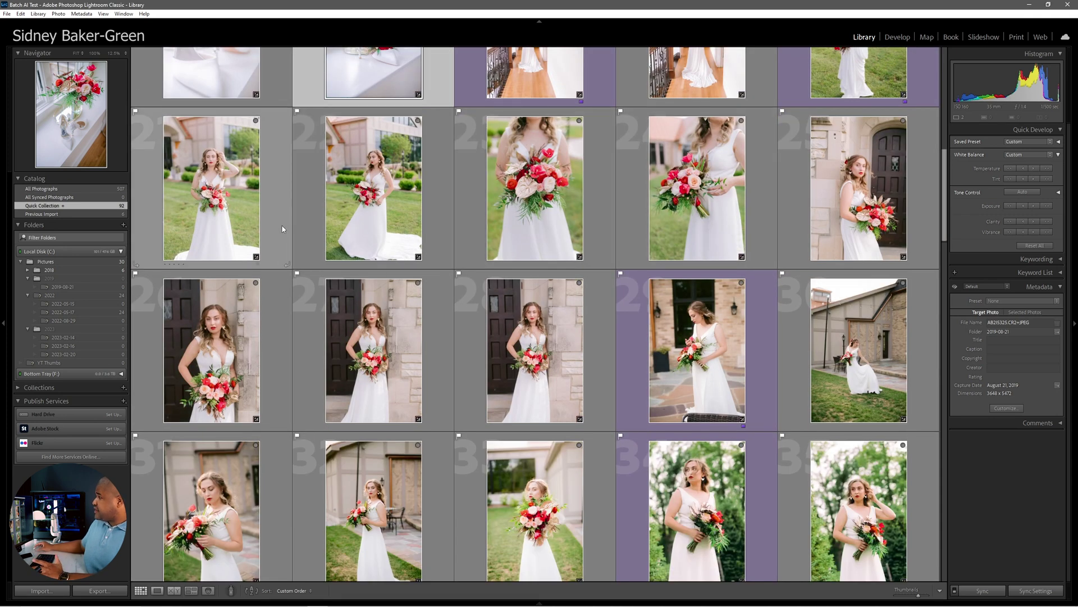
pyautogui.scroll(-5, 807, 122)
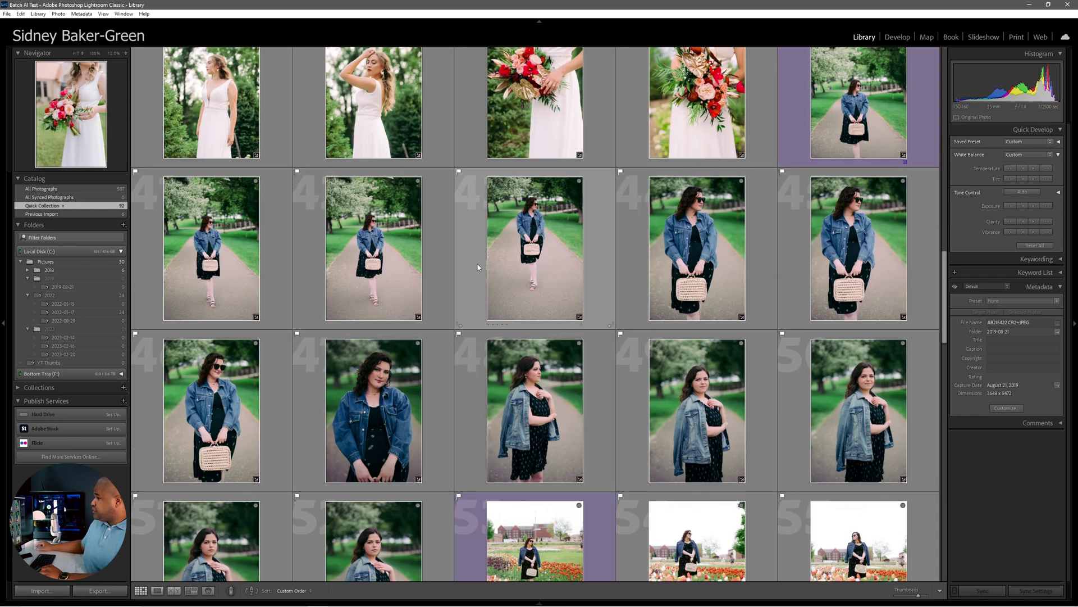
pyautogui.click(400, 368)
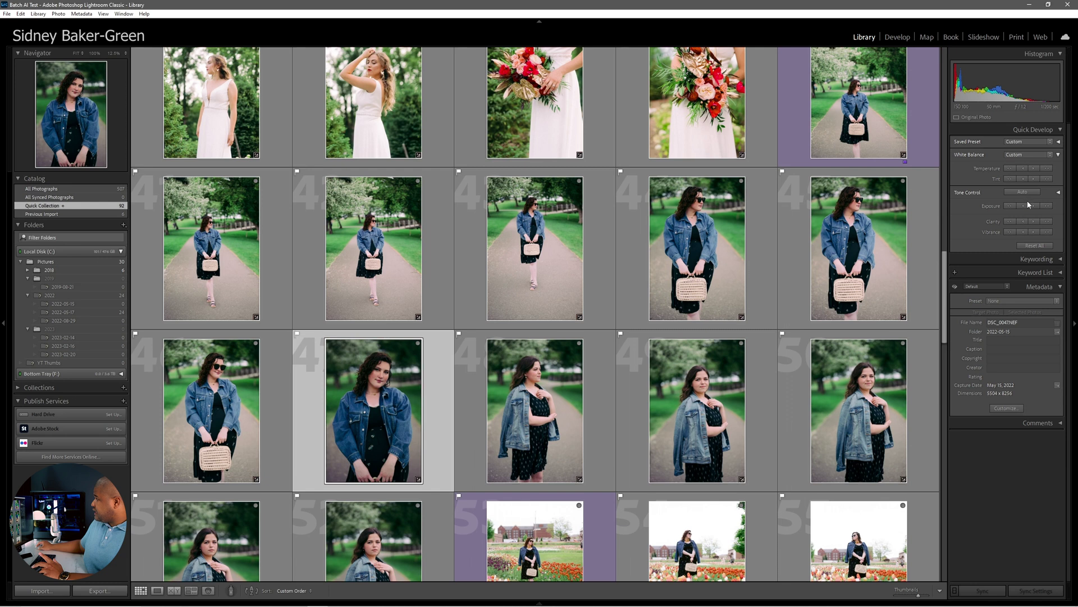
# Step: Move the selection down to photo 71 and open engagement photo 563577_0026.jpg in Develop
pyautogui.scroll(-5, 548, 284)
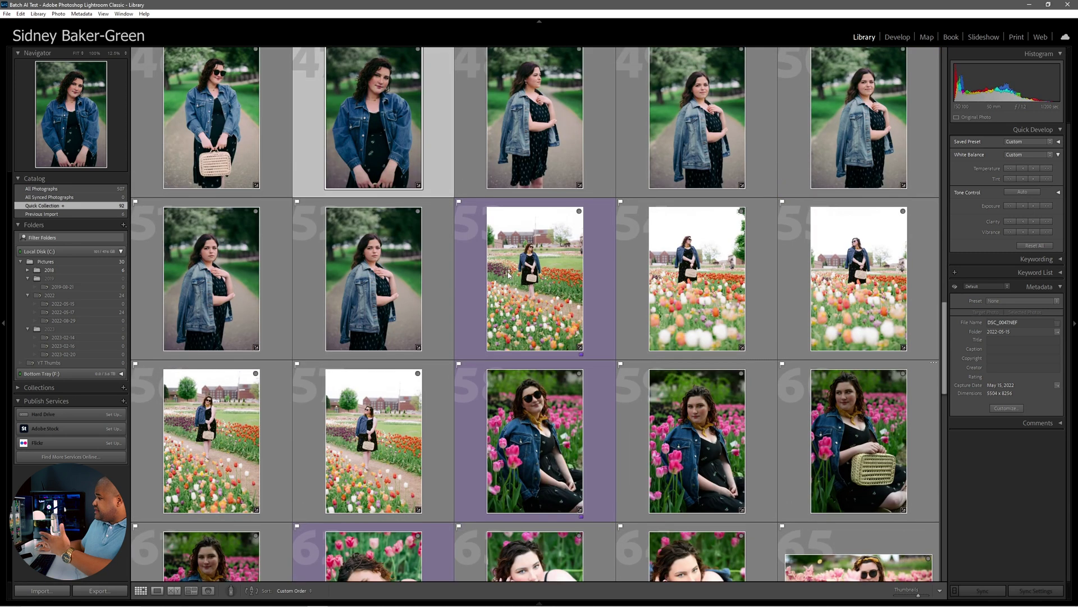
pyautogui.scroll(-5, 508, 275)
pyautogui.scroll(-6, 452, 156)
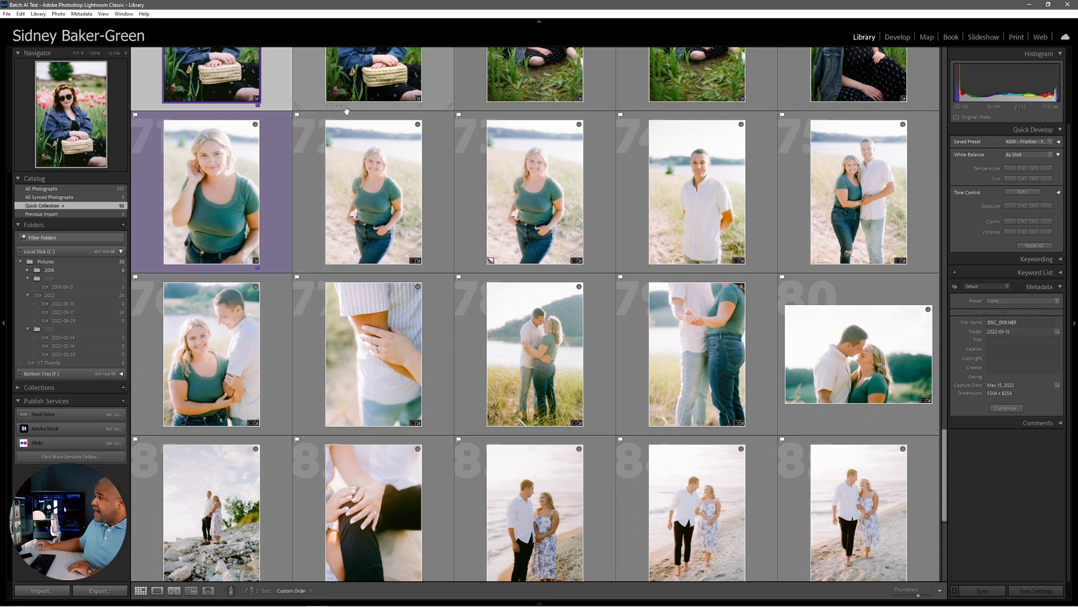
pyautogui.press('Down')
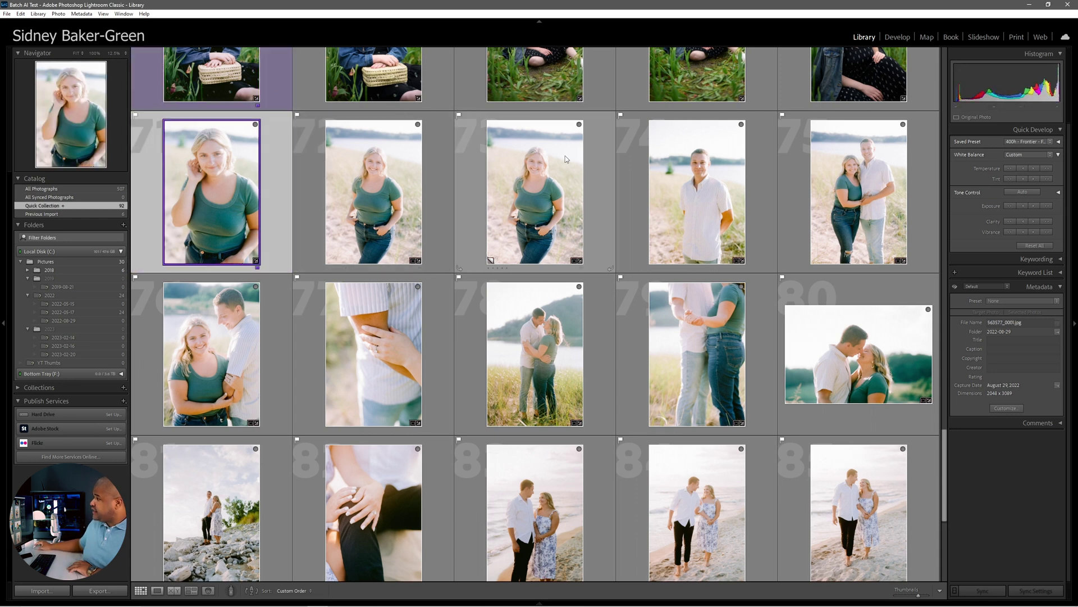
pyautogui.scroll(-2, 695, 164)
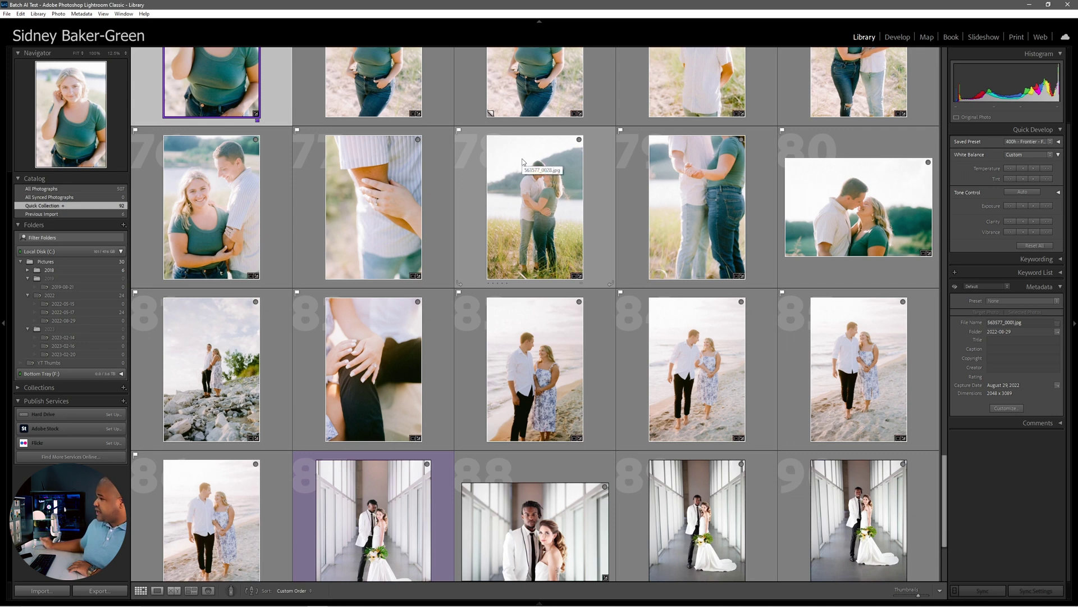
pyautogui.scroll(2, 523, 162)
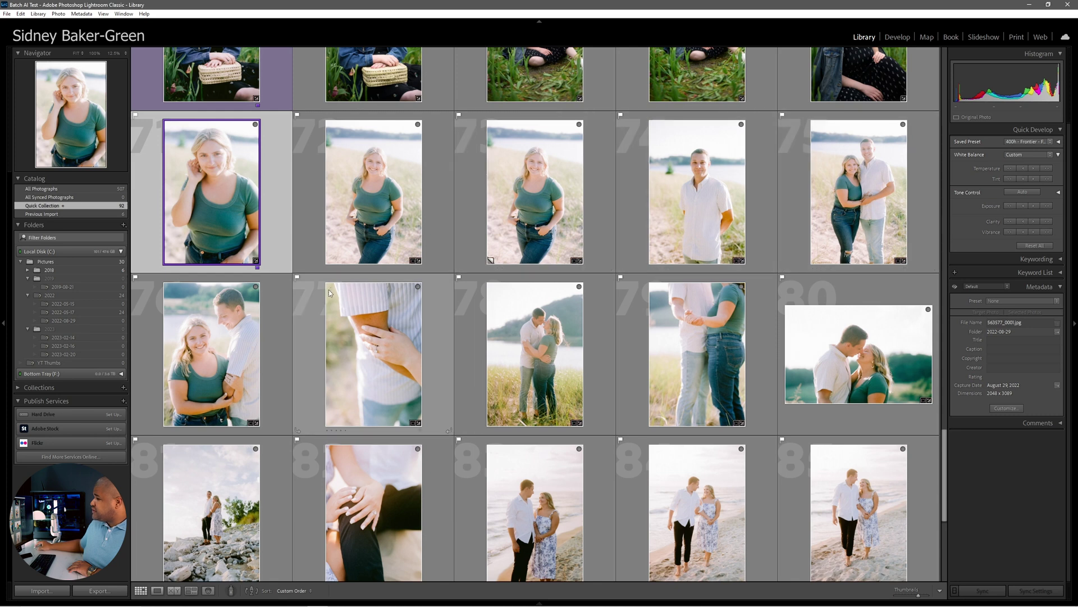
pyautogui.scroll(-2, 381, 306)
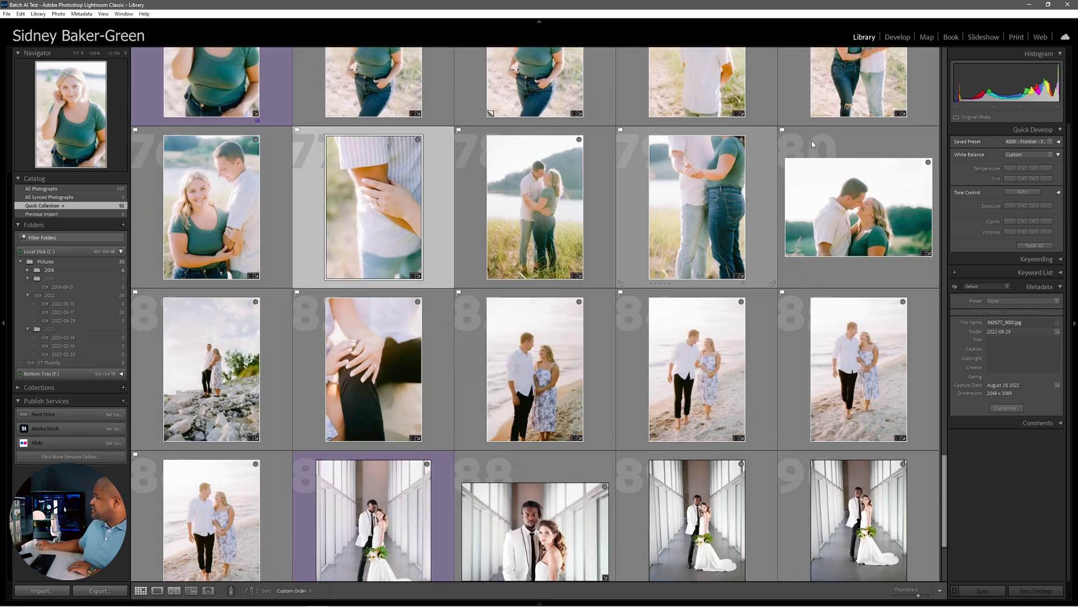
pyautogui.click(897, 37)
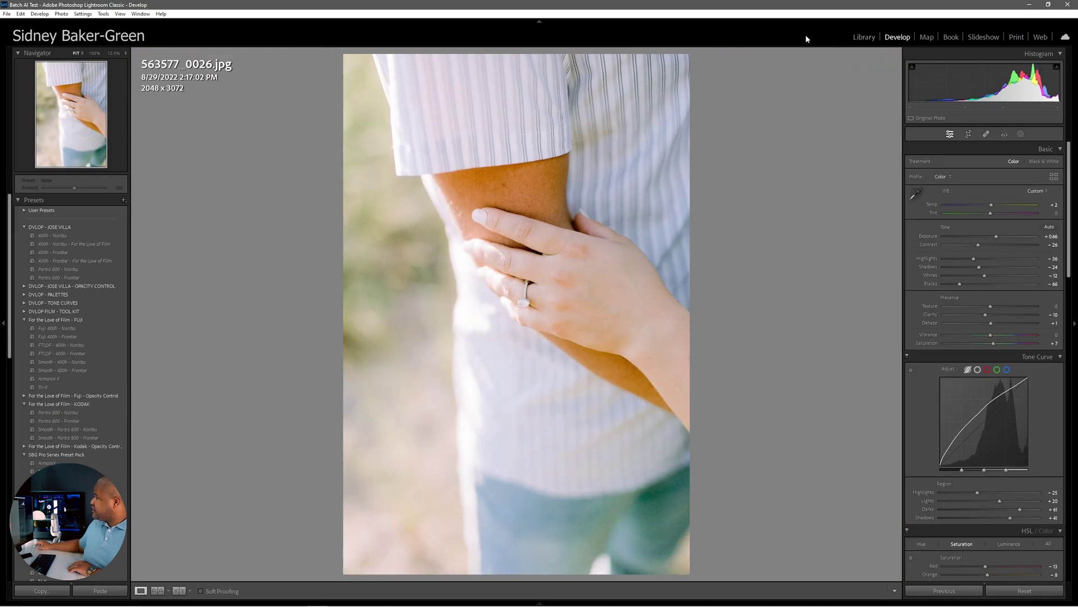
# Step: Review 563577_0030.jpg in Develop, then select wedding photo IMG_2329.CR2 in the Library grid
pyautogui.click(863, 37)
pyautogui.click(694, 232)
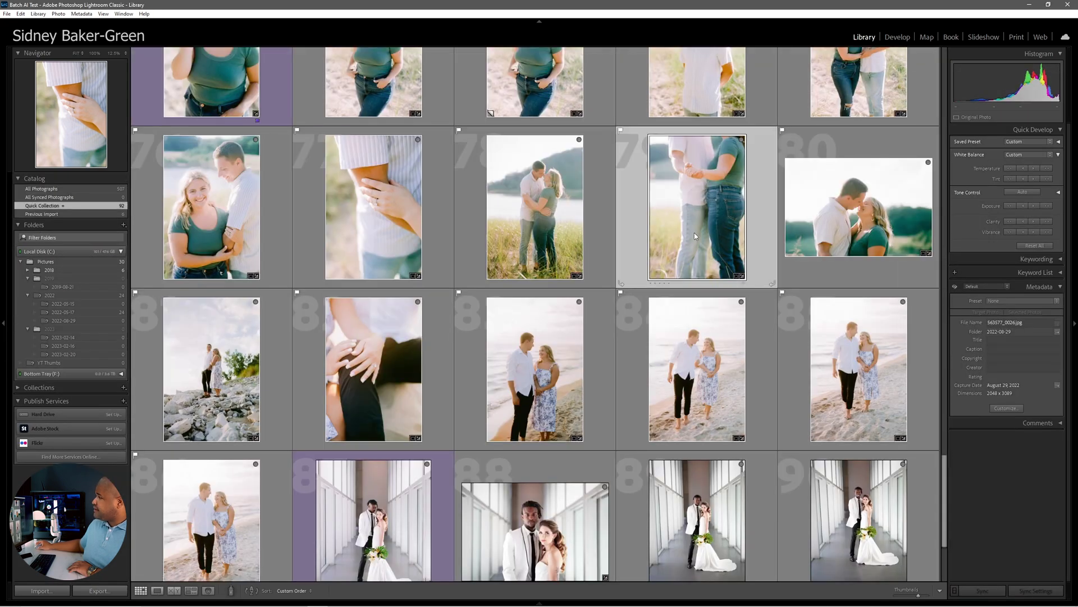
pyautogui.click(898, 37)
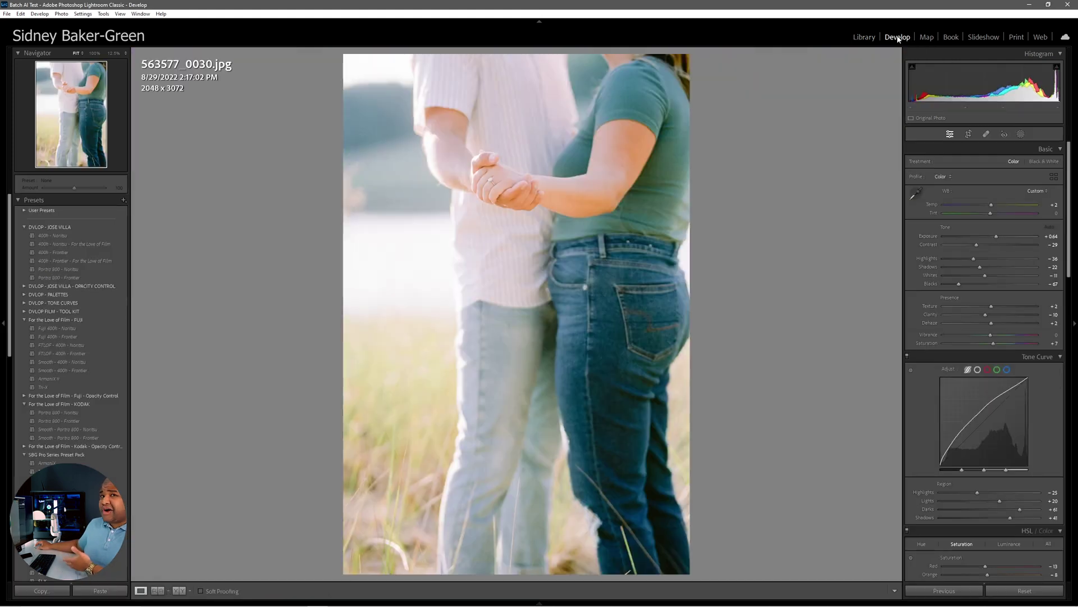
pyautogui.click(863, 38)
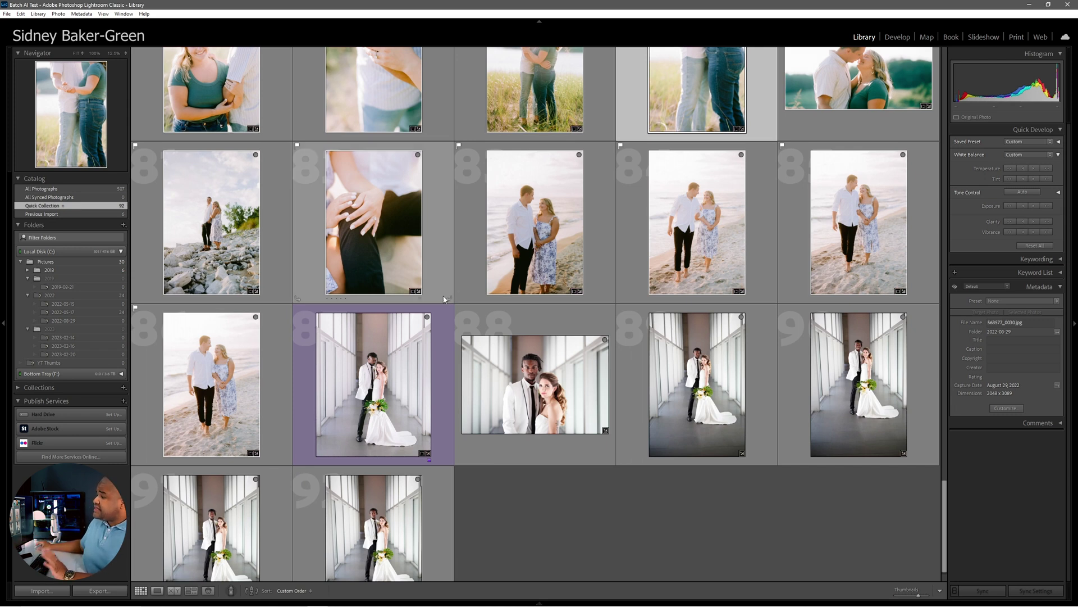
pyautogui.click(383, 362)
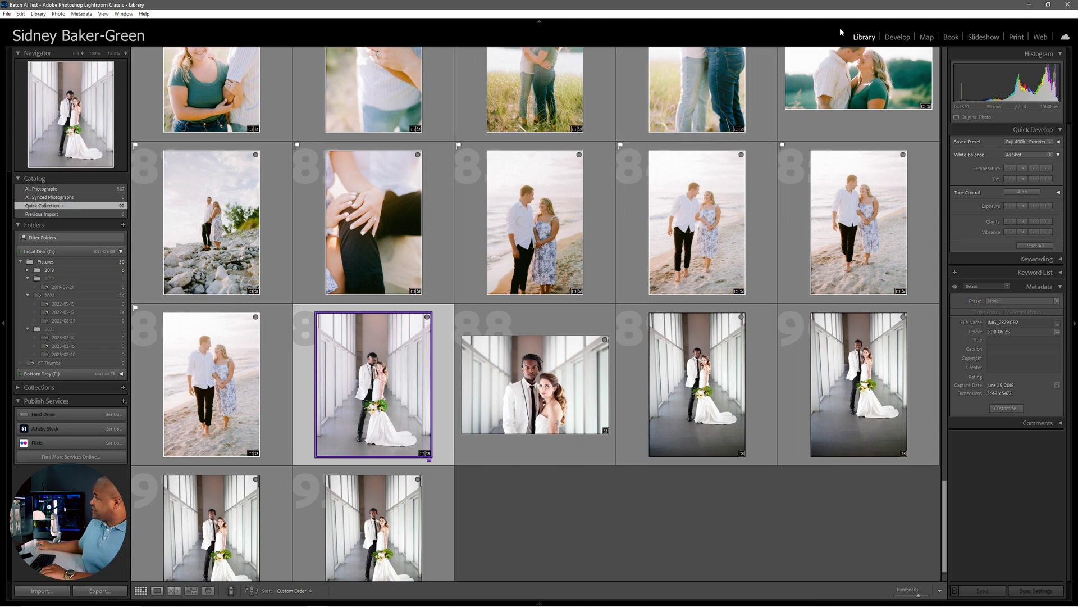
# Step: Inspect IMG_2329.CR2's masking and crop in Develop without changes, then return to the Library grid
pyautogui.click(897, 36)
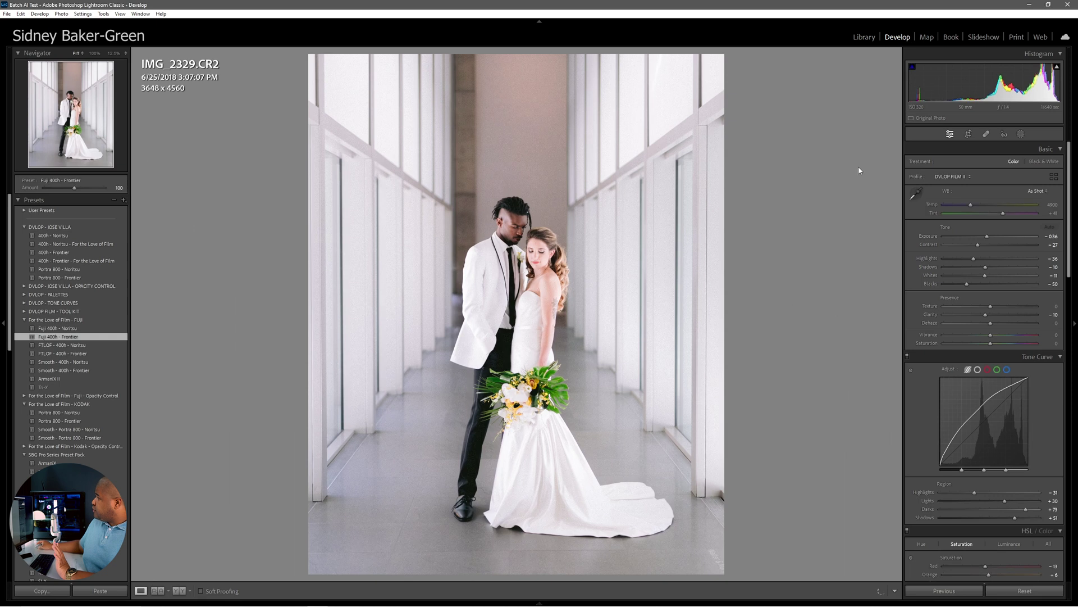
pyautogui.click(1020, 134)
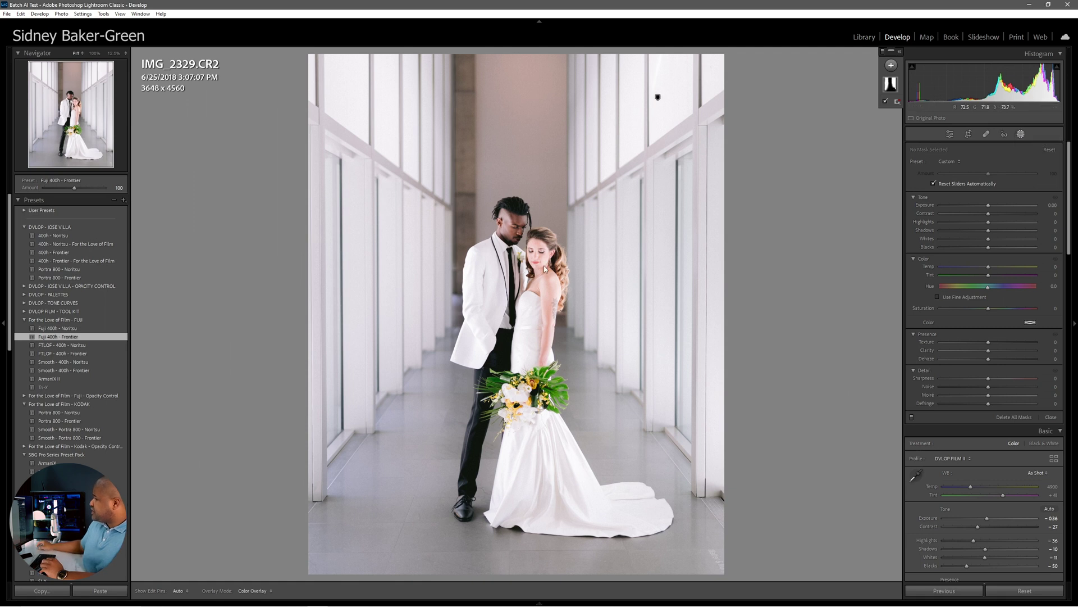
pyautogui.click(1022, 135)
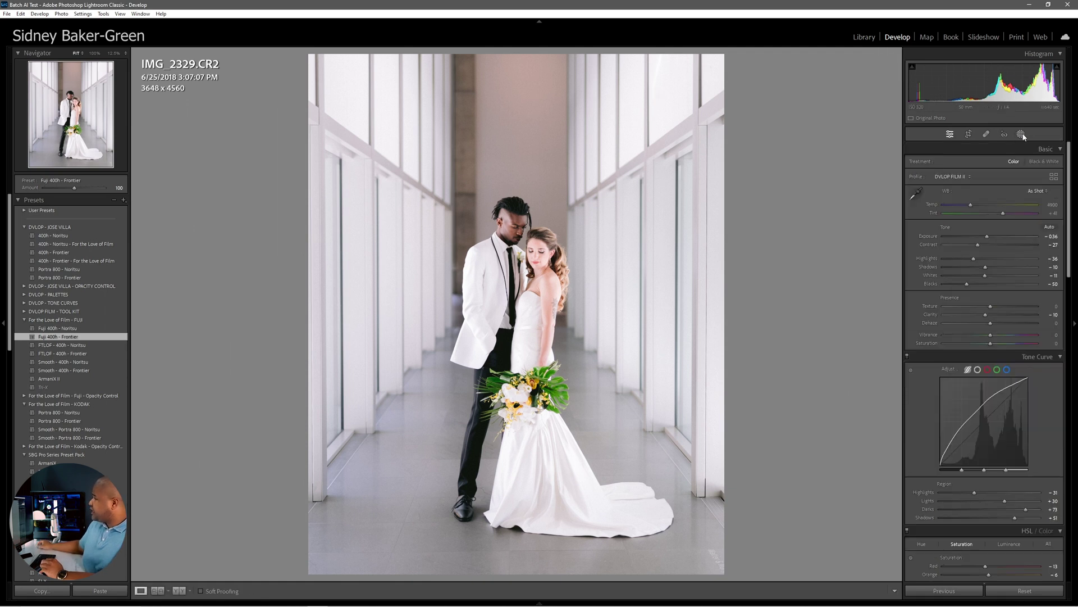
pyautogui.click(969, 136)
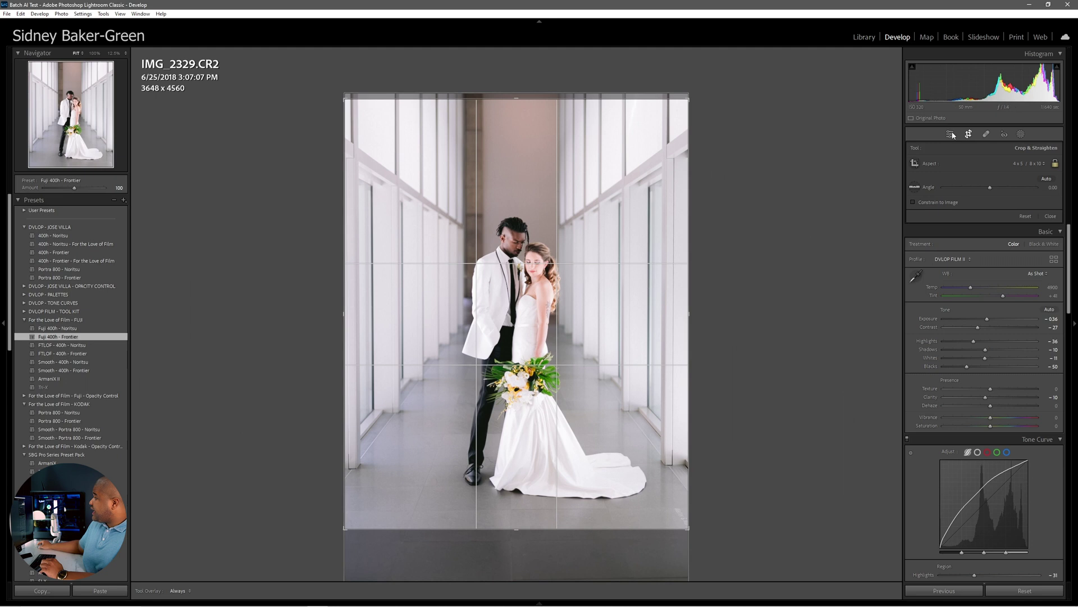
pyautogui.press('r')
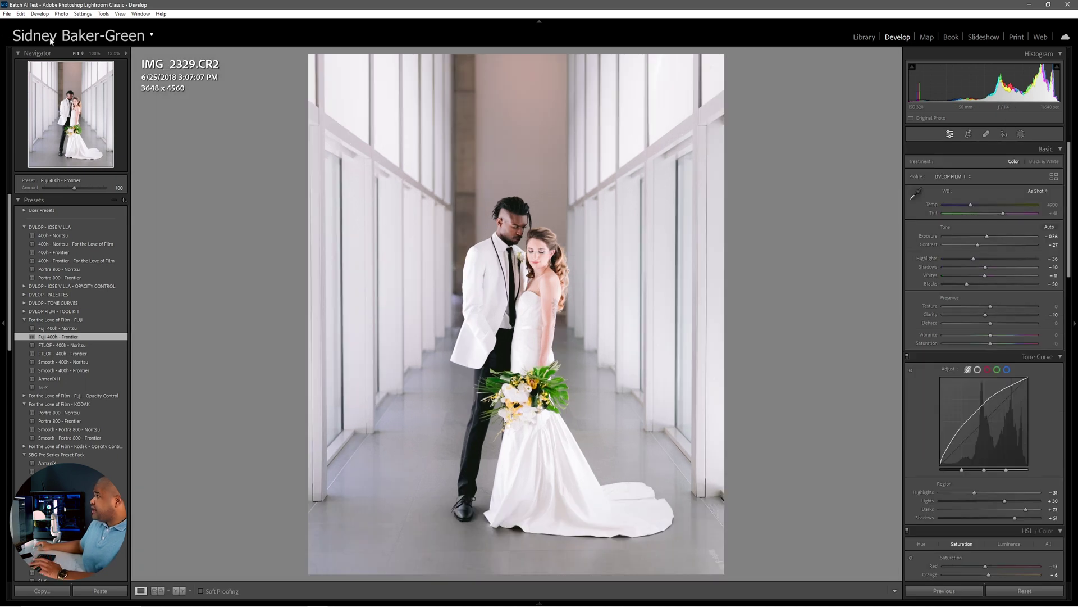
pyautogui.click(864, 37)
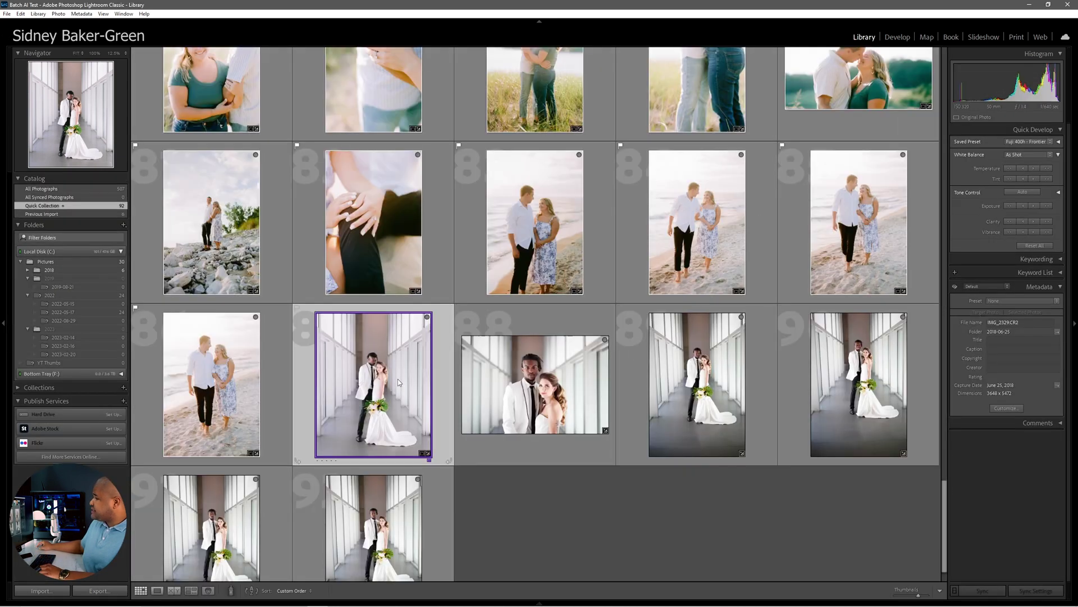
# Step: Select the corridor photos from the purple anchor to the last thumbnail and launch batch.ai
pyautogui.keyDown('shift'); pyautogui.click(425, 521); pyautogui.keyUp('shift')
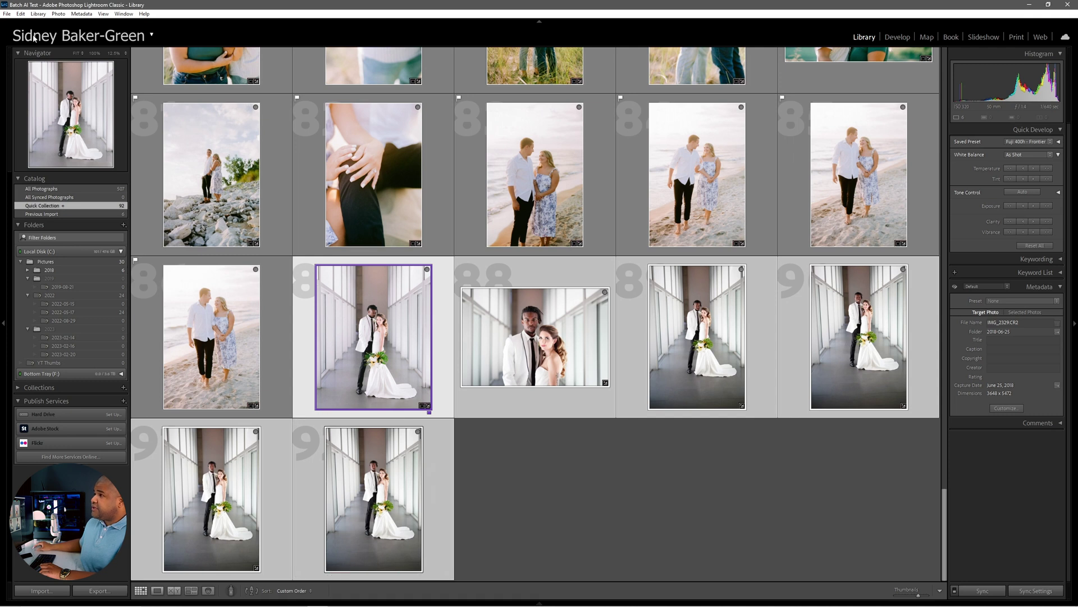
pyautogui.click(20, 14)
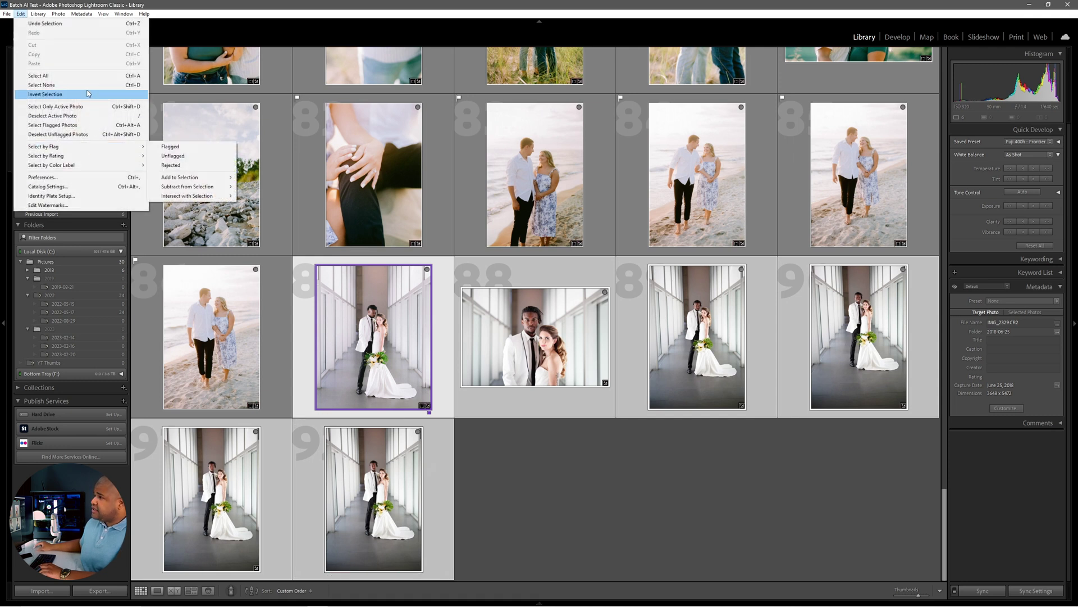
pyautogui.press('Left')
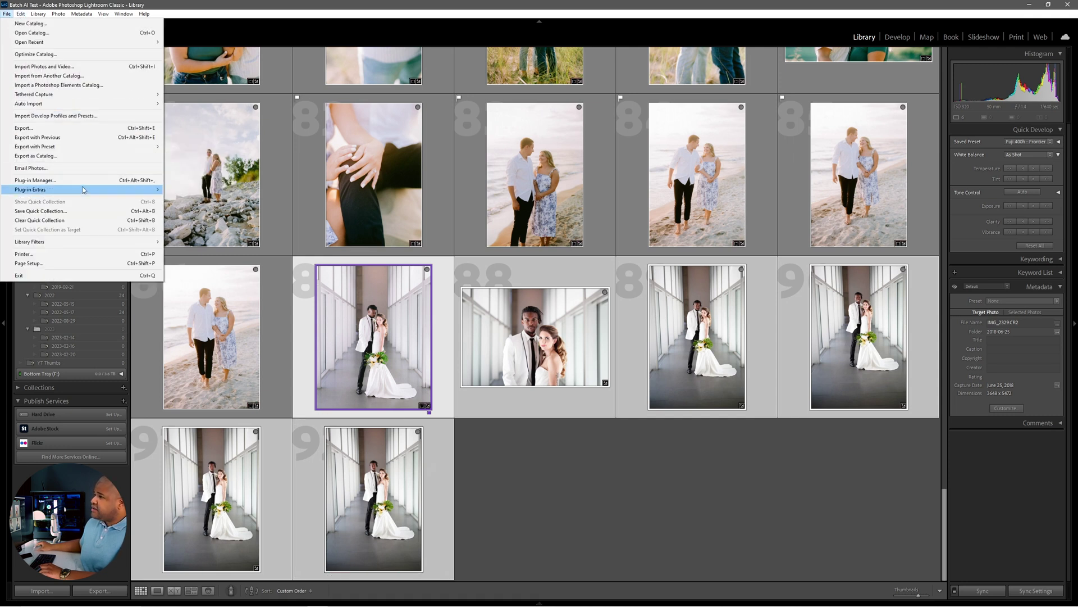
pyautogui.moveTo(85, 190)
pyautogui.click(202, 202)
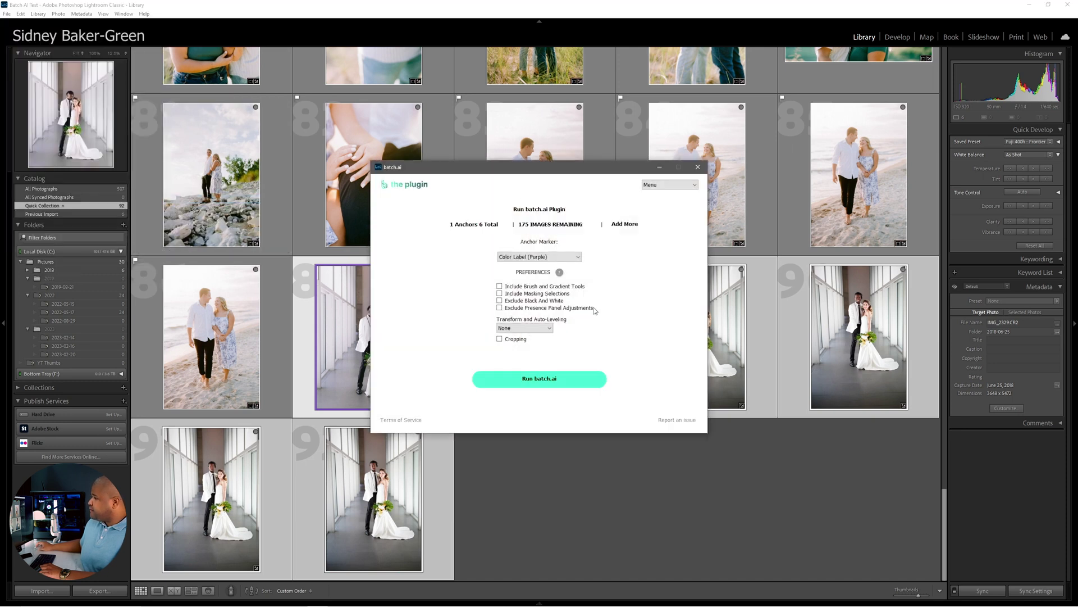
# Step: Include brush/gradient edits and masking selections in the batch.ai run, acknowledging both notices
pyautogui.click(499, 287)
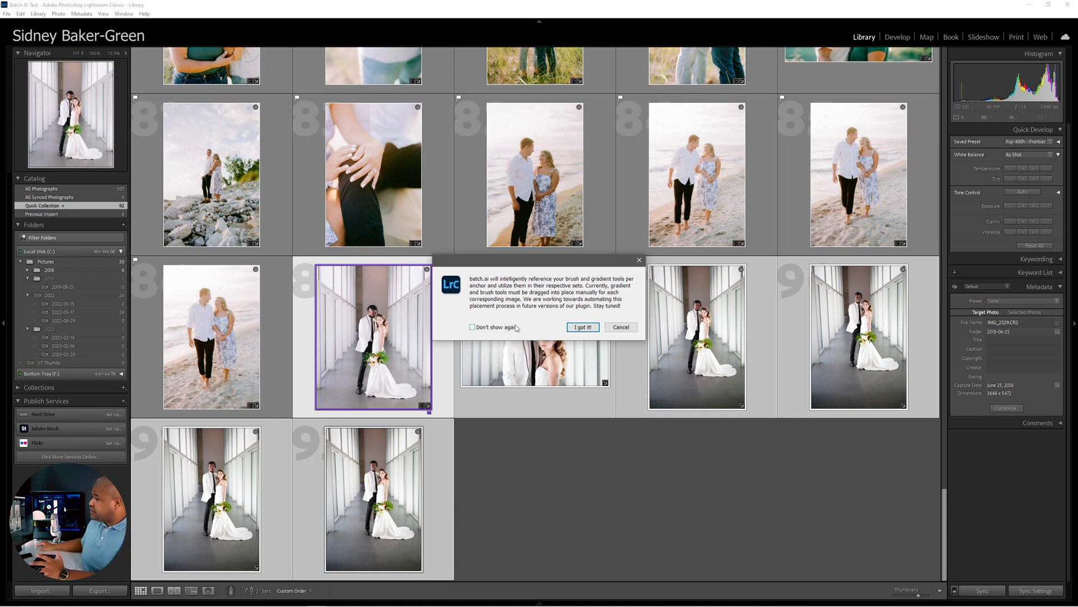
pyautogui.click(571, 328)
pyautogui.click(499, 293)
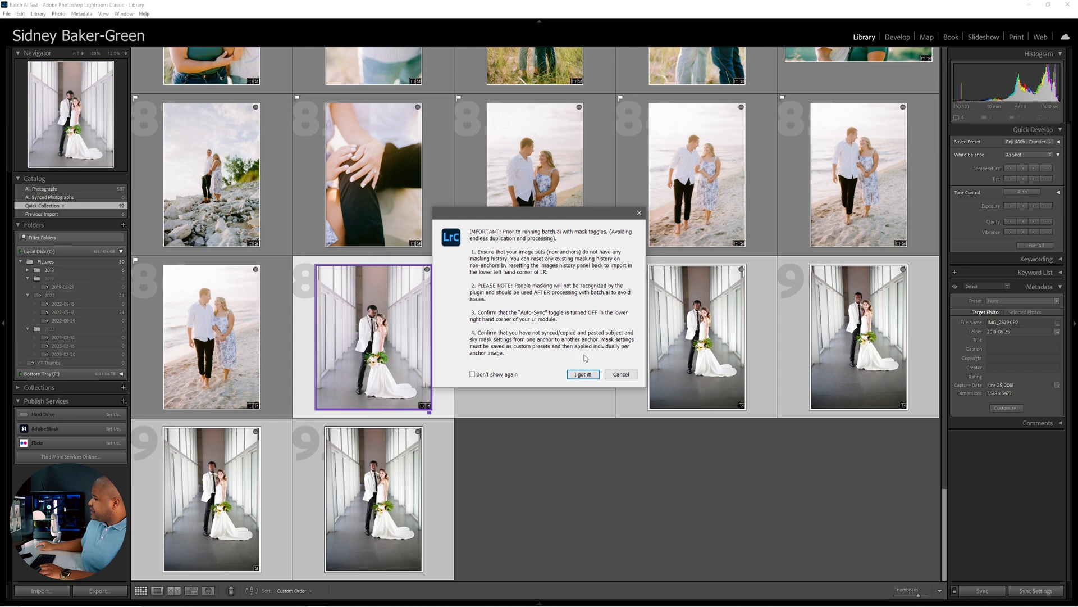
pyautogui.click(582, 374)
# Step: Set Transform to AUTO, enable 4 x 5 / 8 x 10 cropping, and start the batch run
pyautogui.click(520, 329)
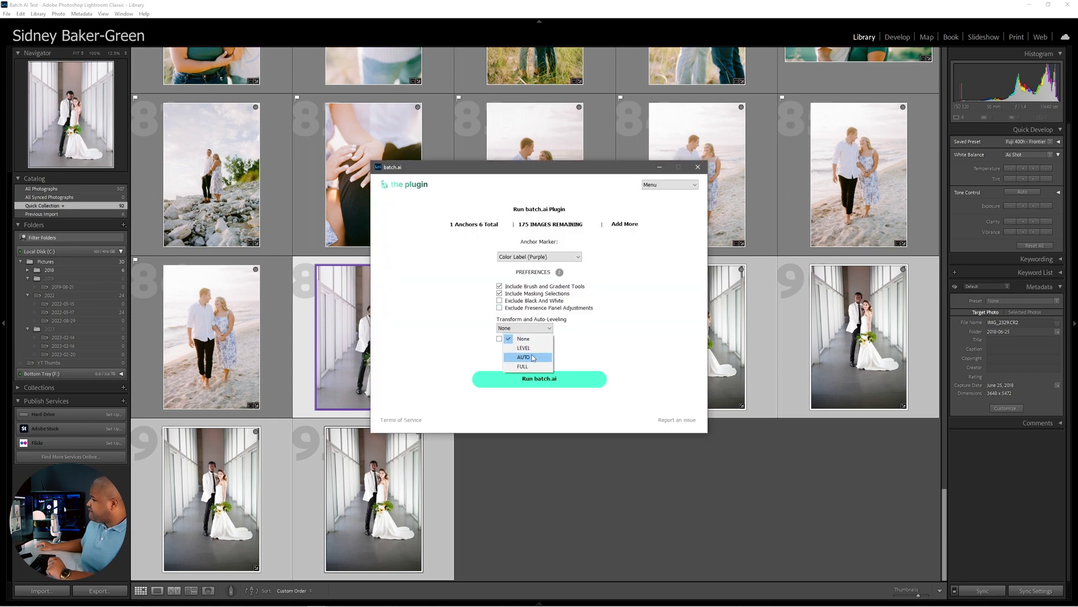
pyautogui.click(533, 358)
pyautogui.click(500, 338)
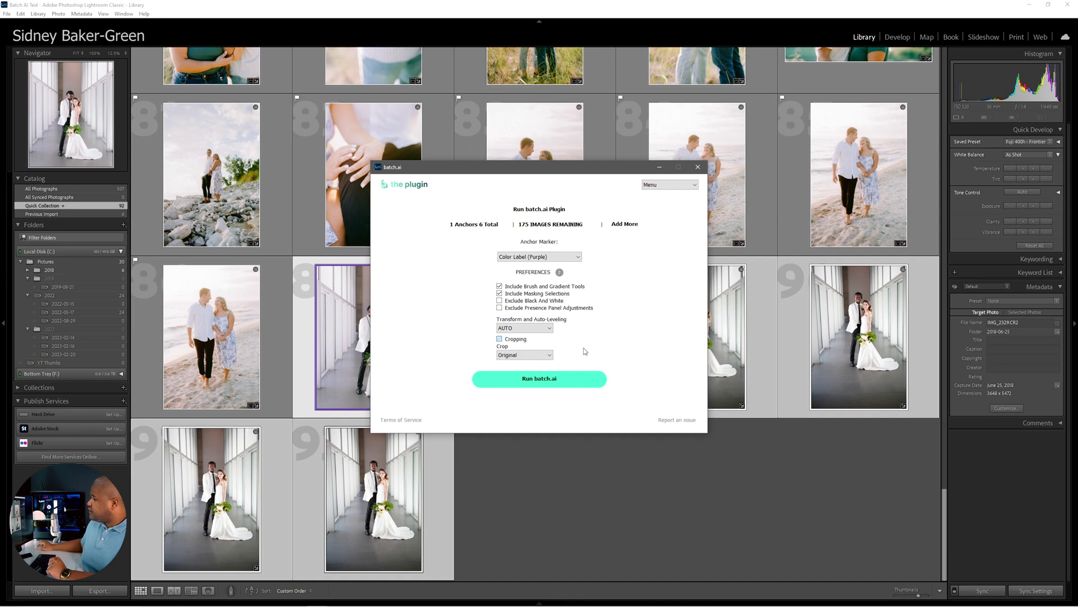
pyautogui.click(524, 355)
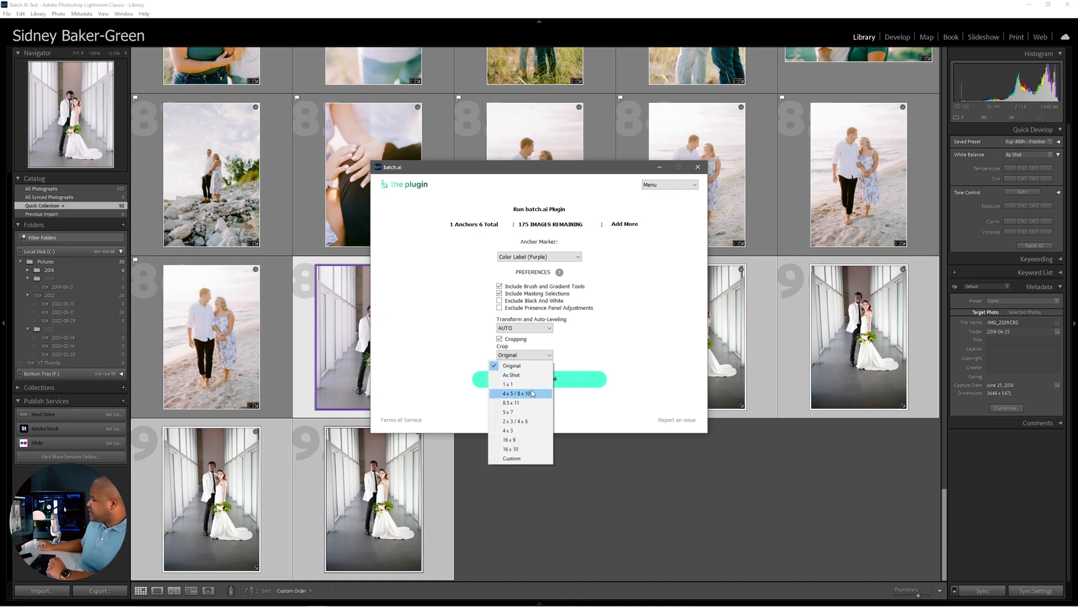
pyautogui.click(532, 393)
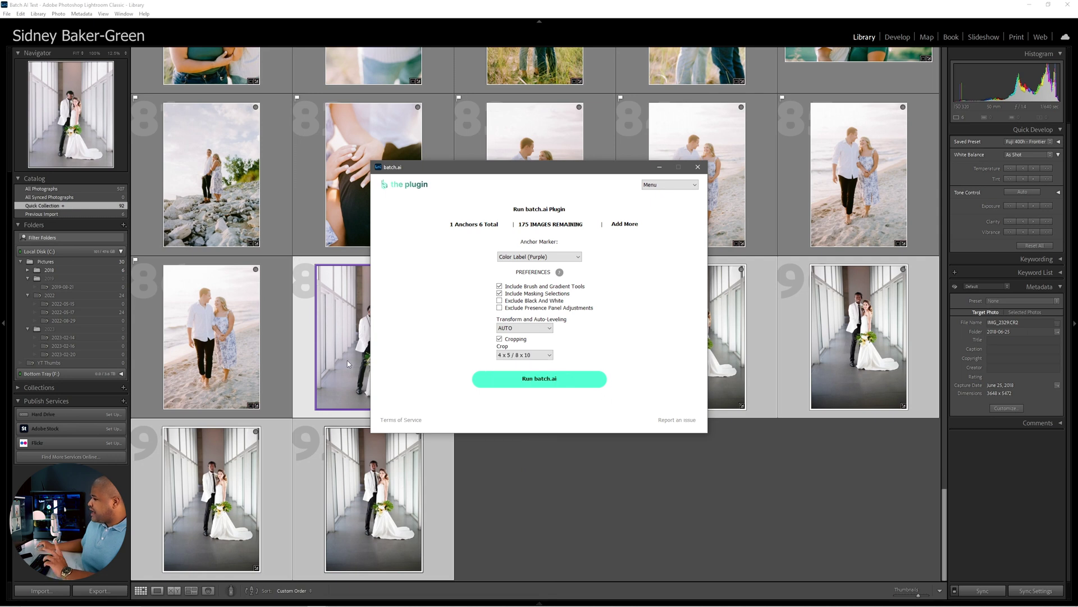
pyautogui.click(553, 380)
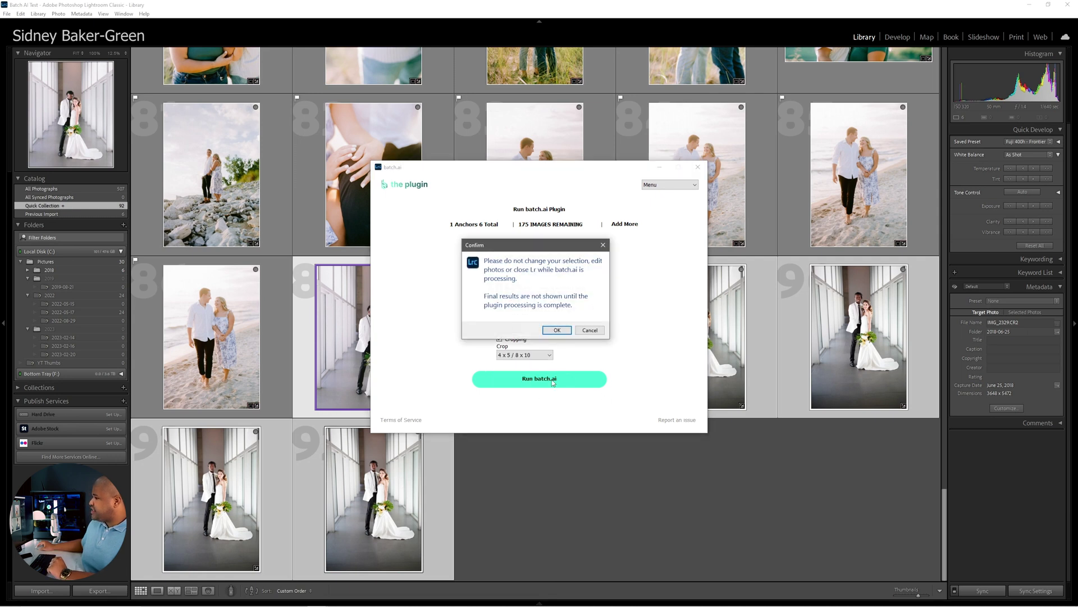
pyautogui.click(556, 330)
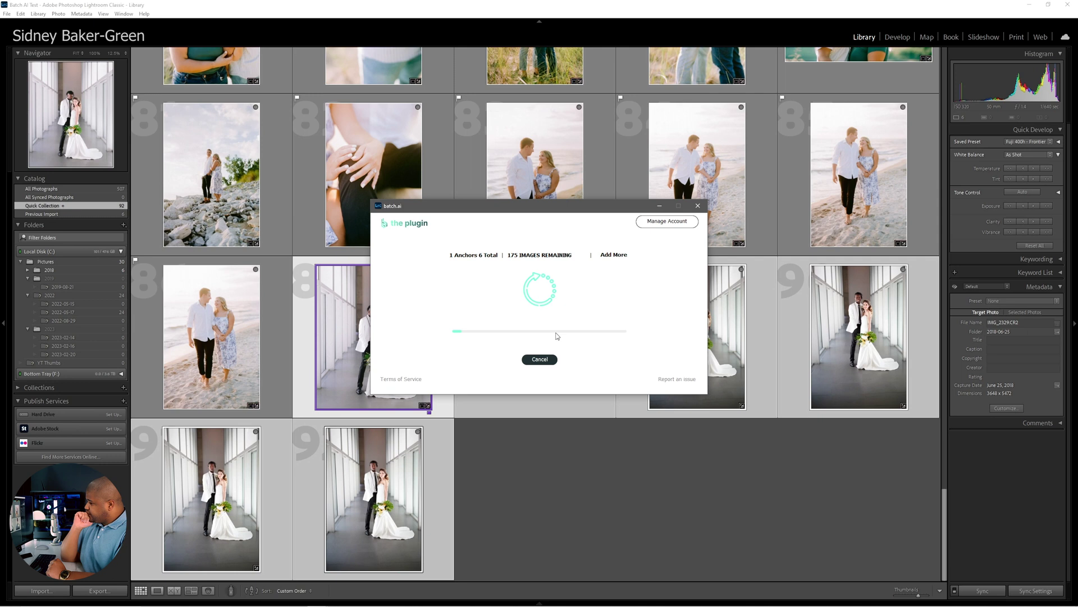
# Step: Browse the processed photos in Develop, then dismiss batch.ai's completion and auto-leveling notices
pyautogui.press('d')
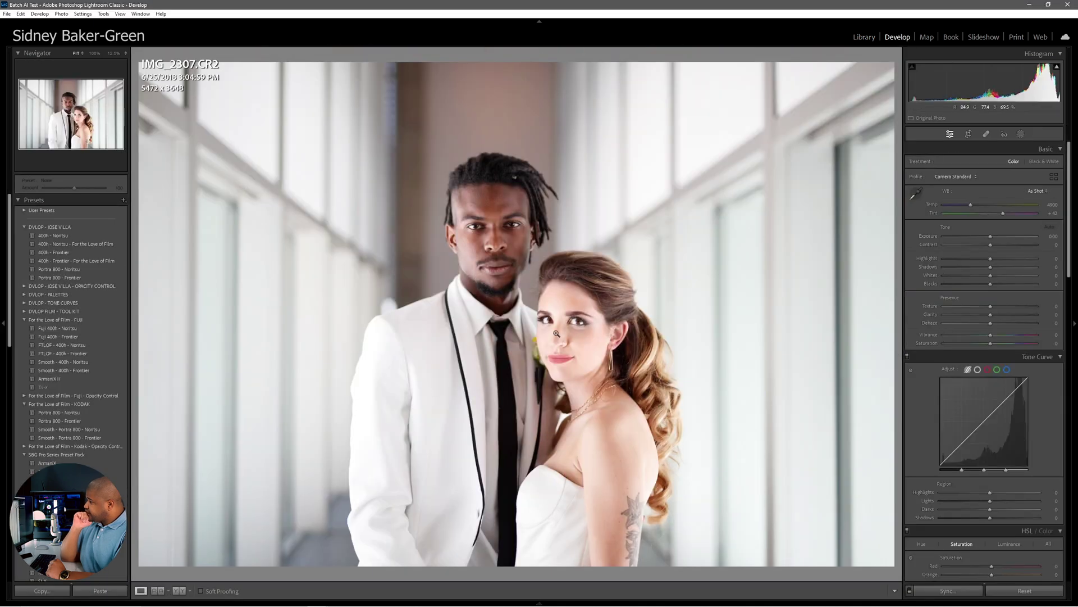
pyautogui.hotkey('ctrl', 'z')
pyautogui.press('Right')
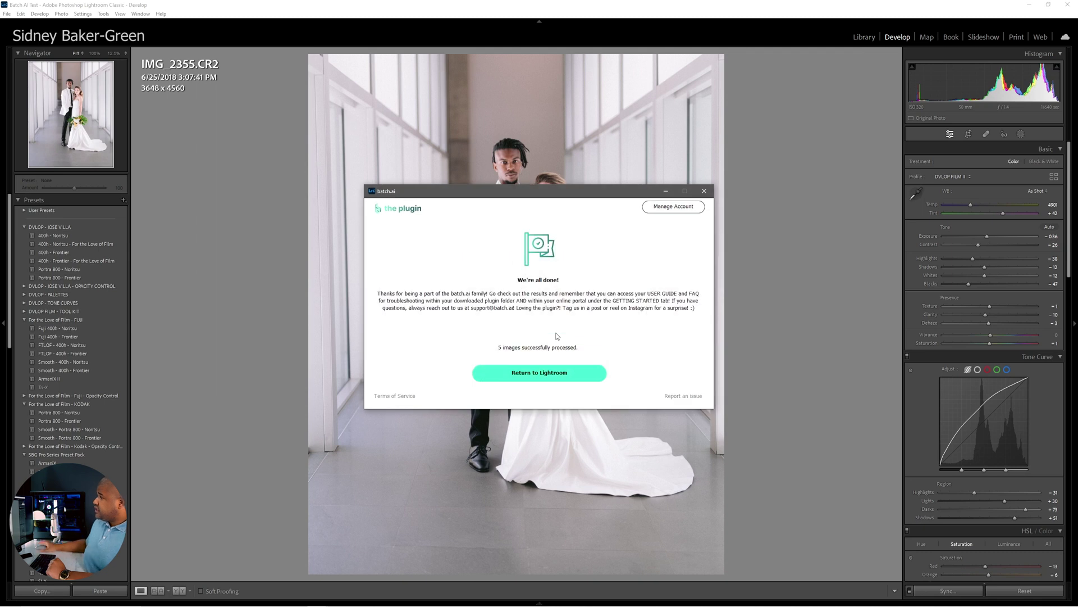
pyautogui.click(551, 374)
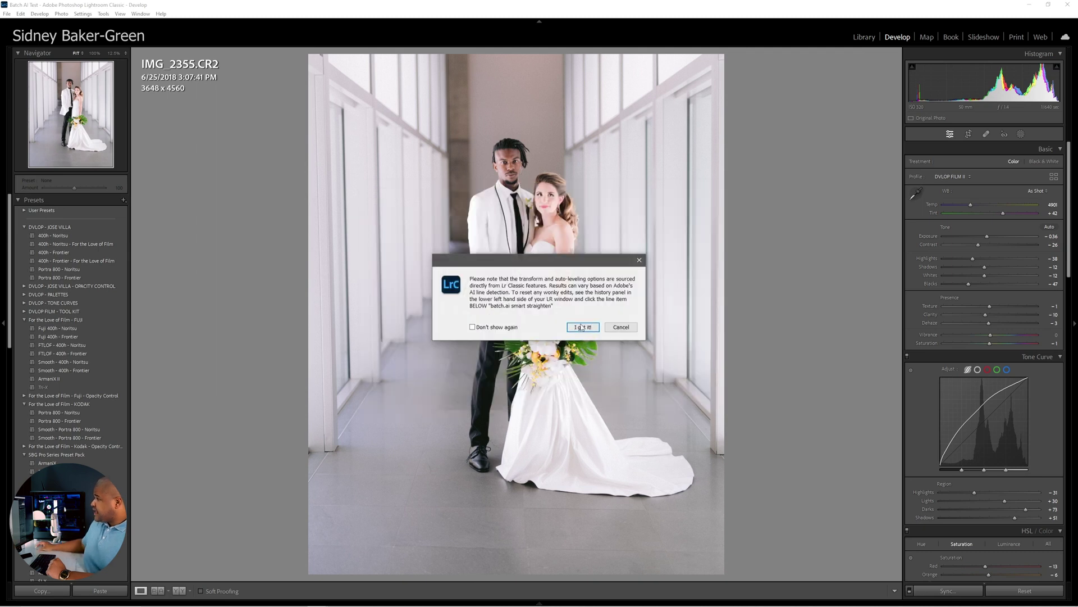
pyautogui.click(583, 327)
# Step: Inspect Mask 1 on IMG_2355.CR2 by toggling its overlay on and off
pyautogui.click(1021, 134)
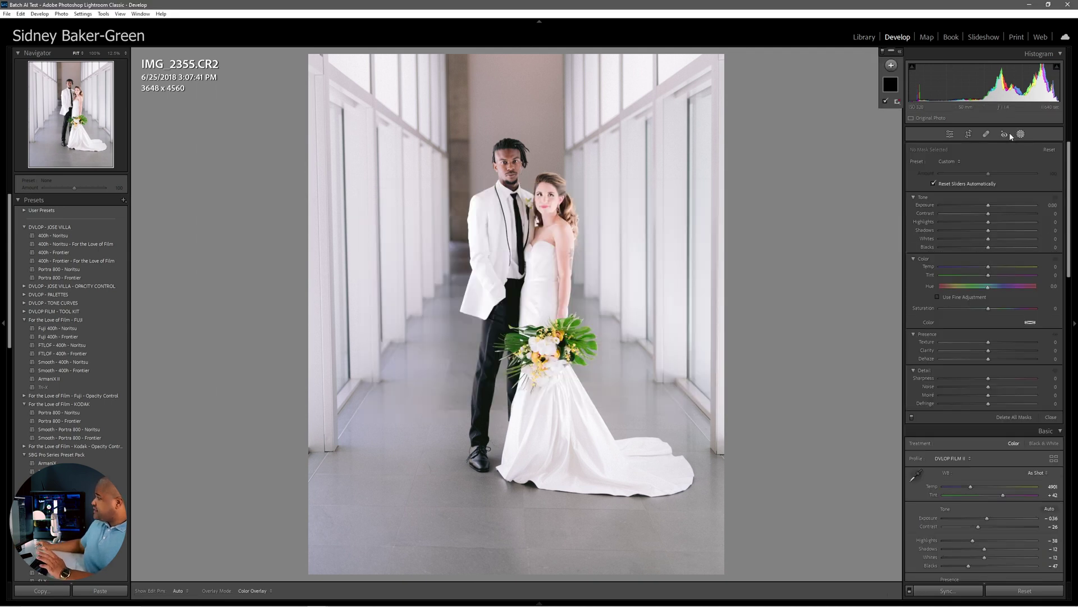
pyautogui.click(895, 87)
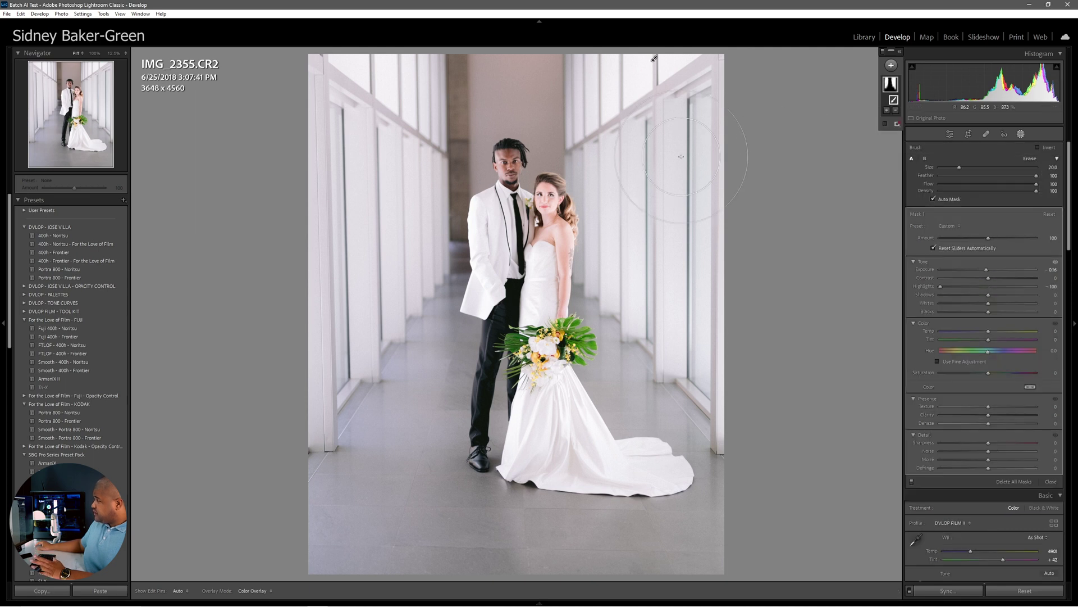
pyautogui.press('o')
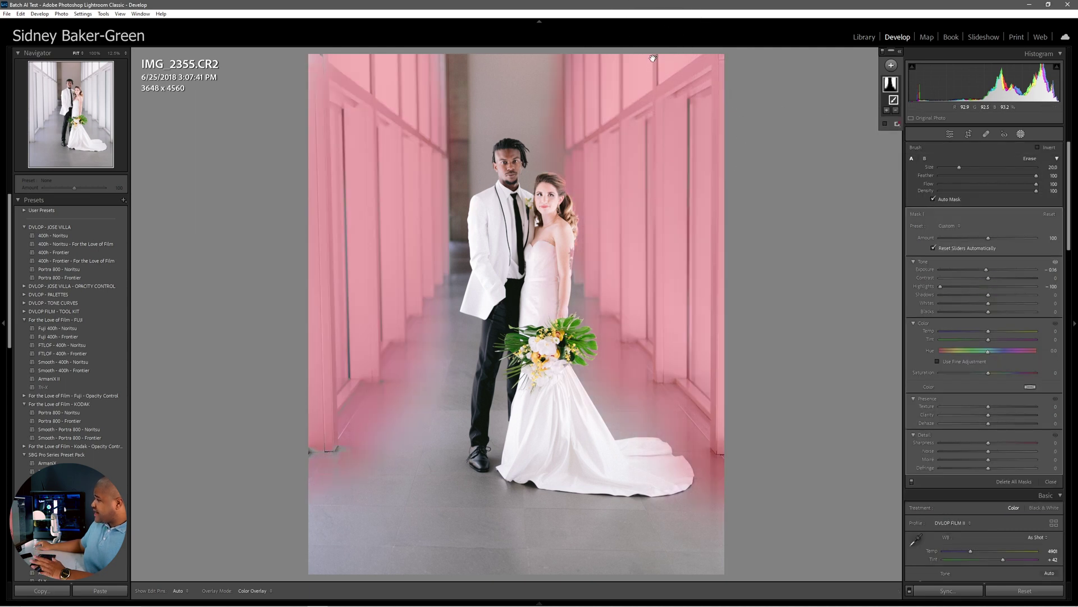
pyautogui.press('o')
# Step: Shift the crop lower to show more corridor above the couple, then return to Library
pyautogui.click(968, 134)
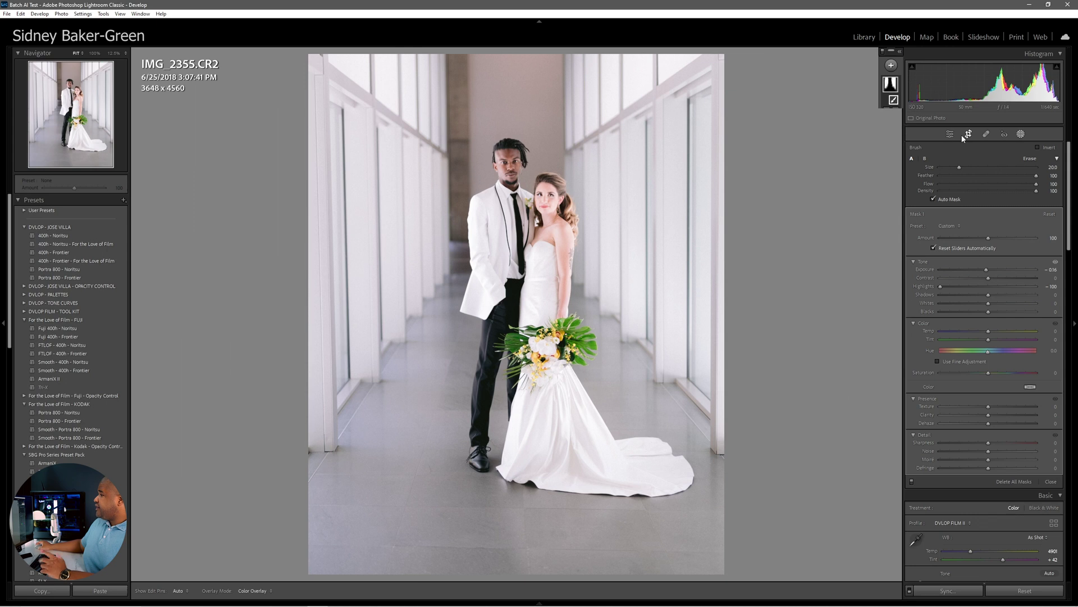
pyautogui.moveTo(581, 236); pyautogui.dragTo(579, 272)
pyautogui.click(971, 138)
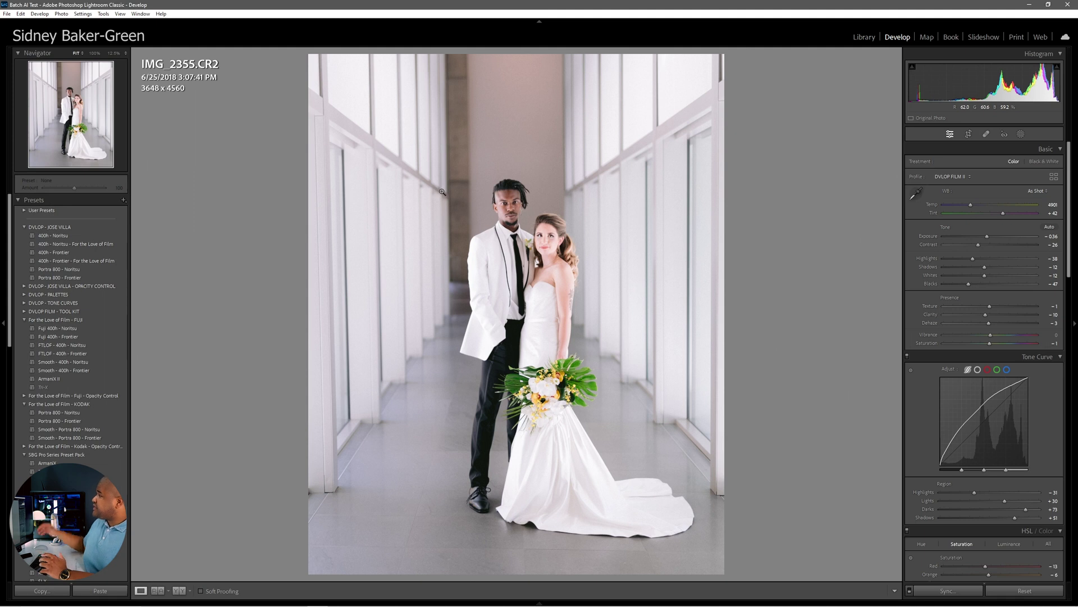
pyautogui.click(864, 37)
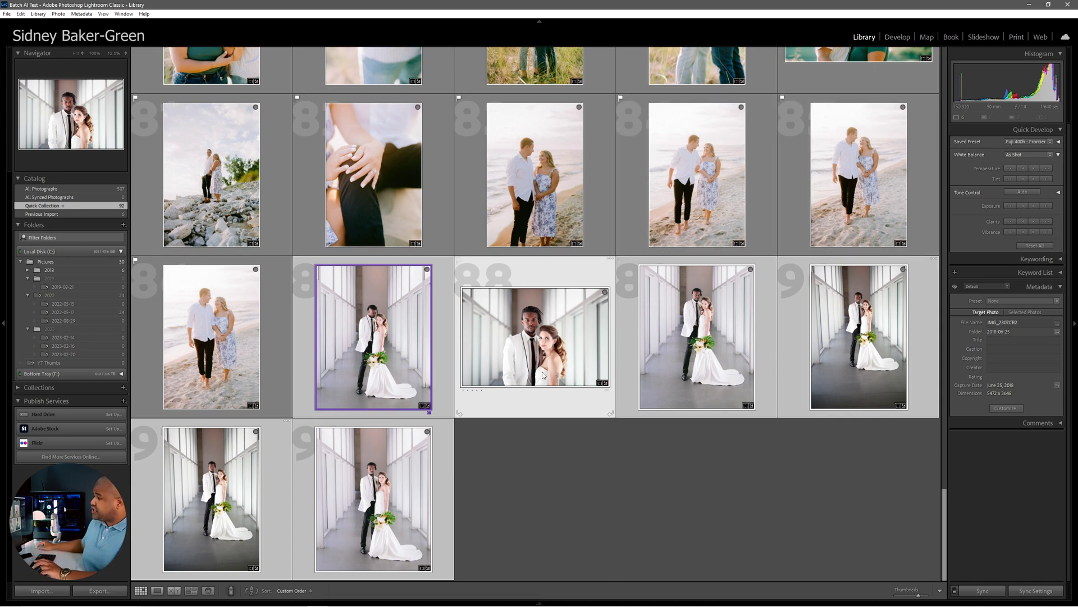
pyautogui.click(897, 37)
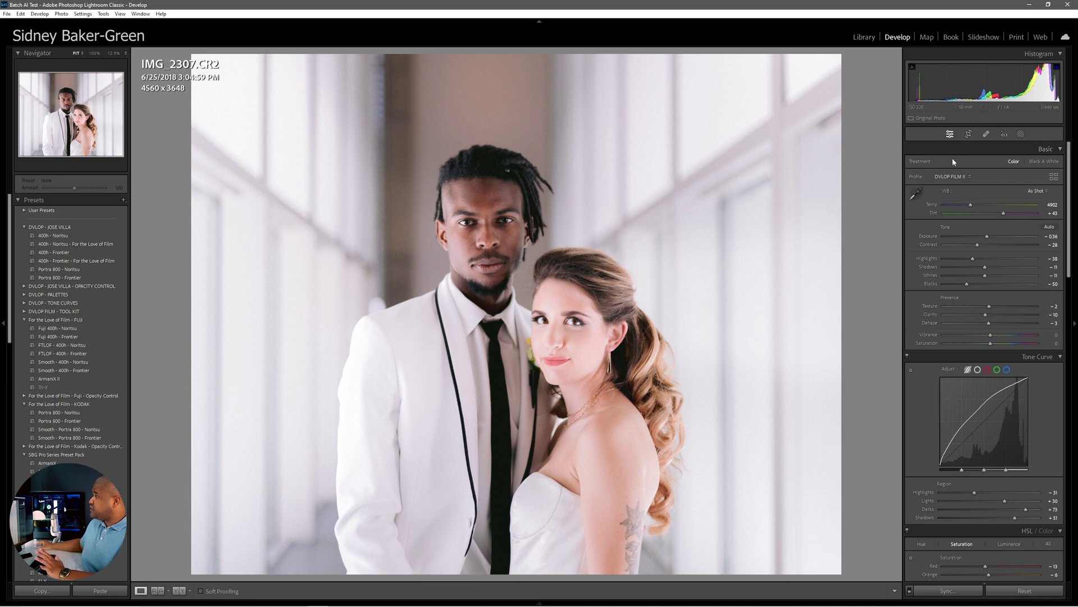
pyautogui.click(1020, 134)
pyautogui.click(832, 493)
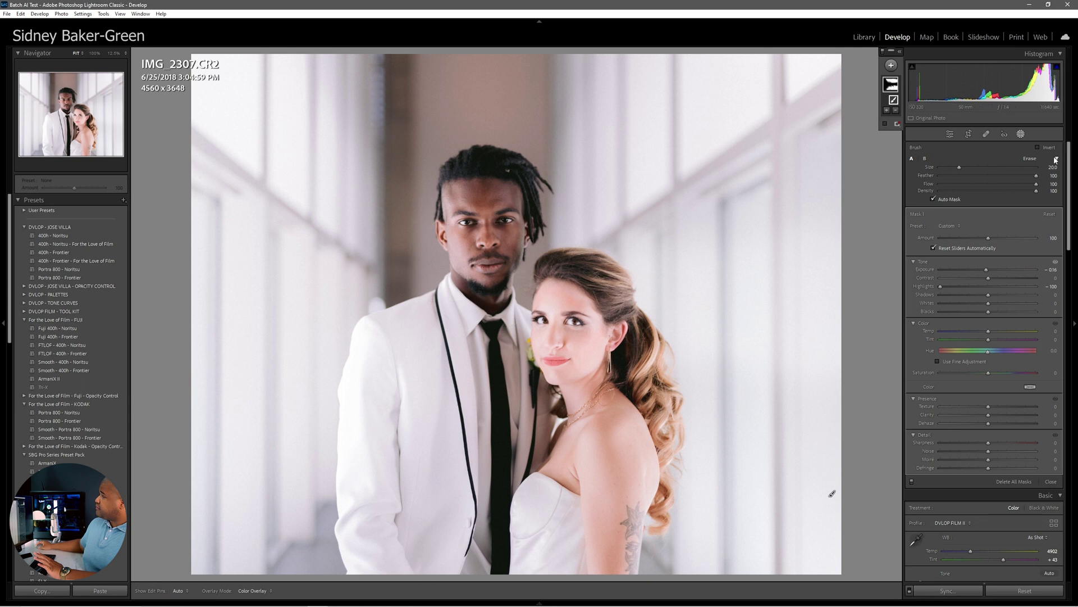
pyautogui.moveTo(887, 93)
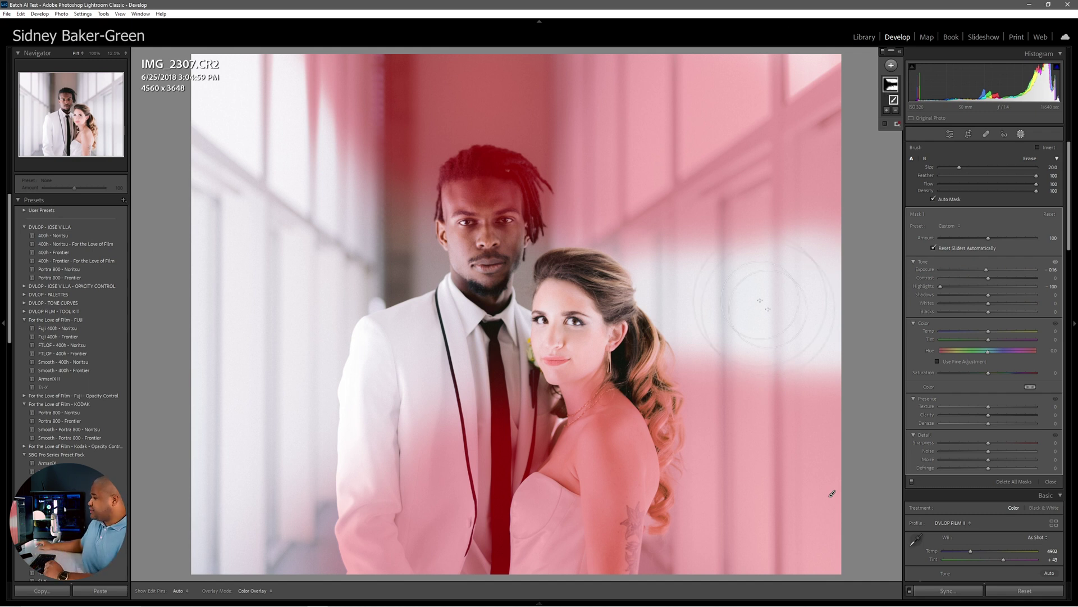
pyautogui.click(870, 37)
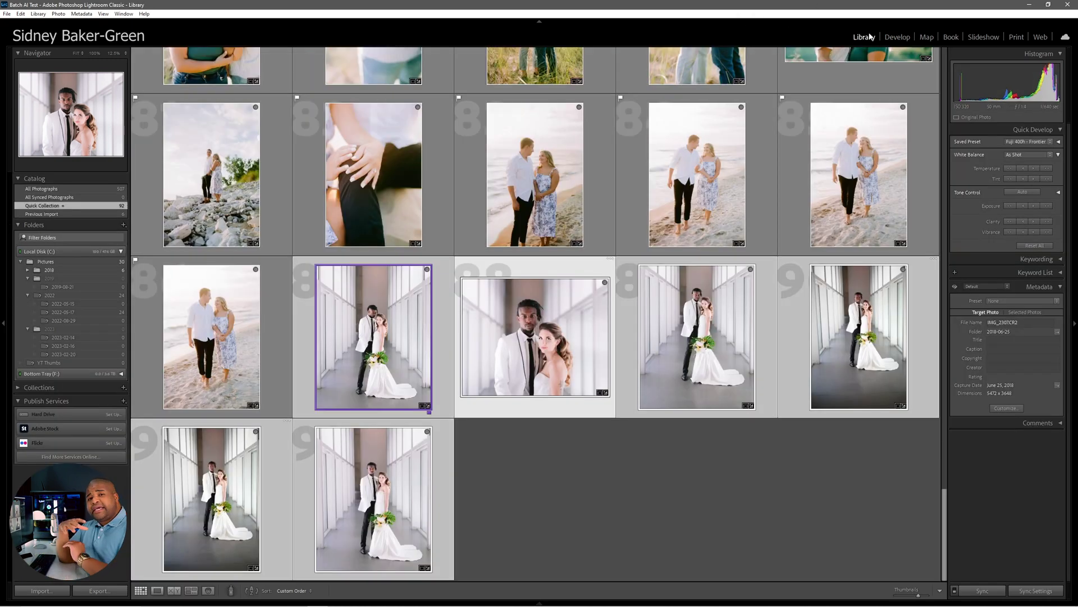